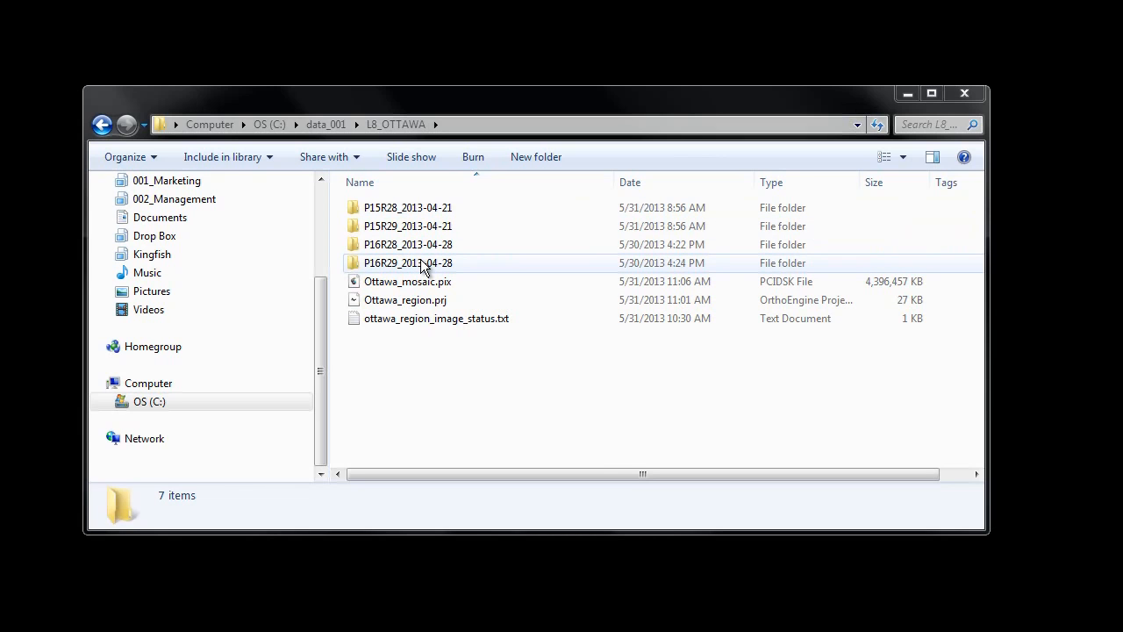
Open the P15R28_2013-04-21 scene folder and examine its Landsat 8 band TIF files, including B8, B9 and B10.
{"action": "double_click", "coordinate": [412, 208]}
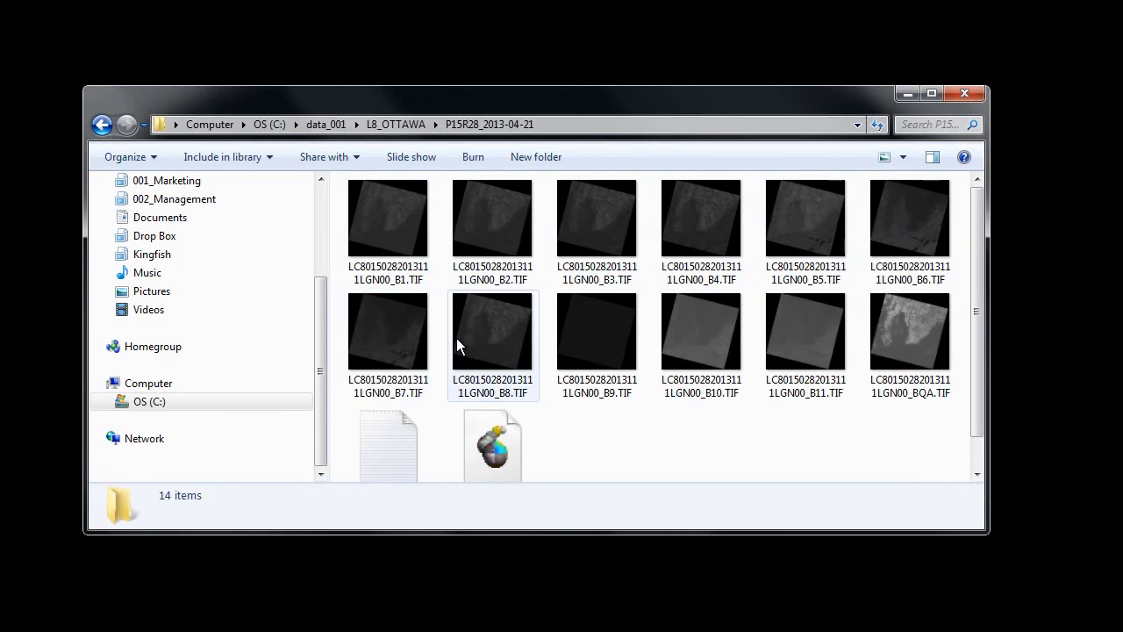
{"action": "mouse_move", "coordinate": [488, 333]}
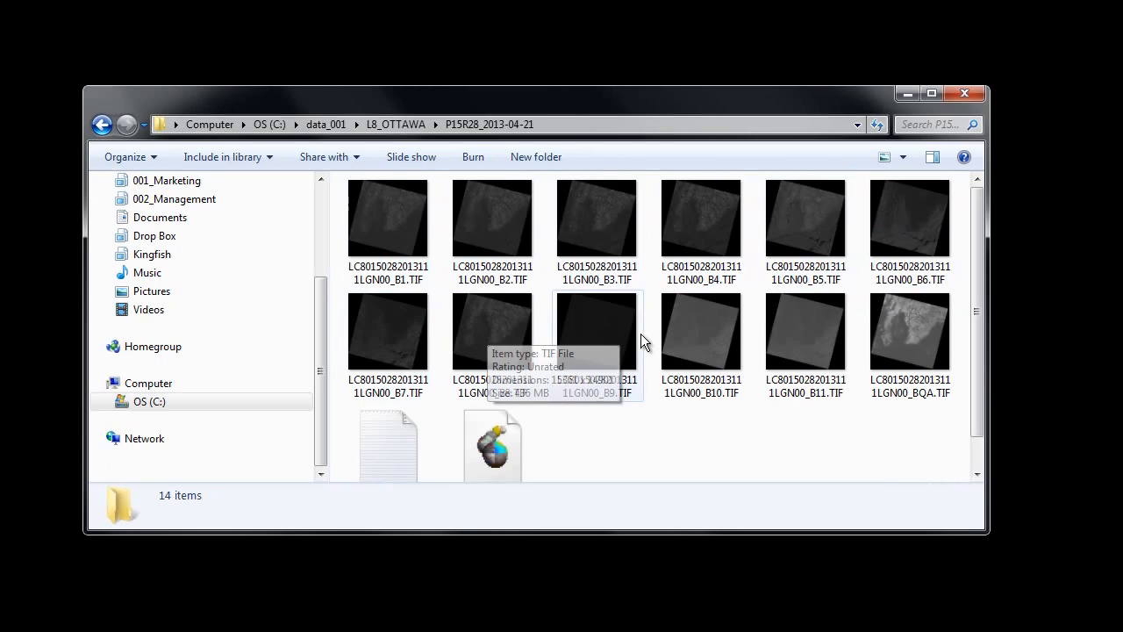
{"action": "mouse_move", "coordinate": [614, 336]}
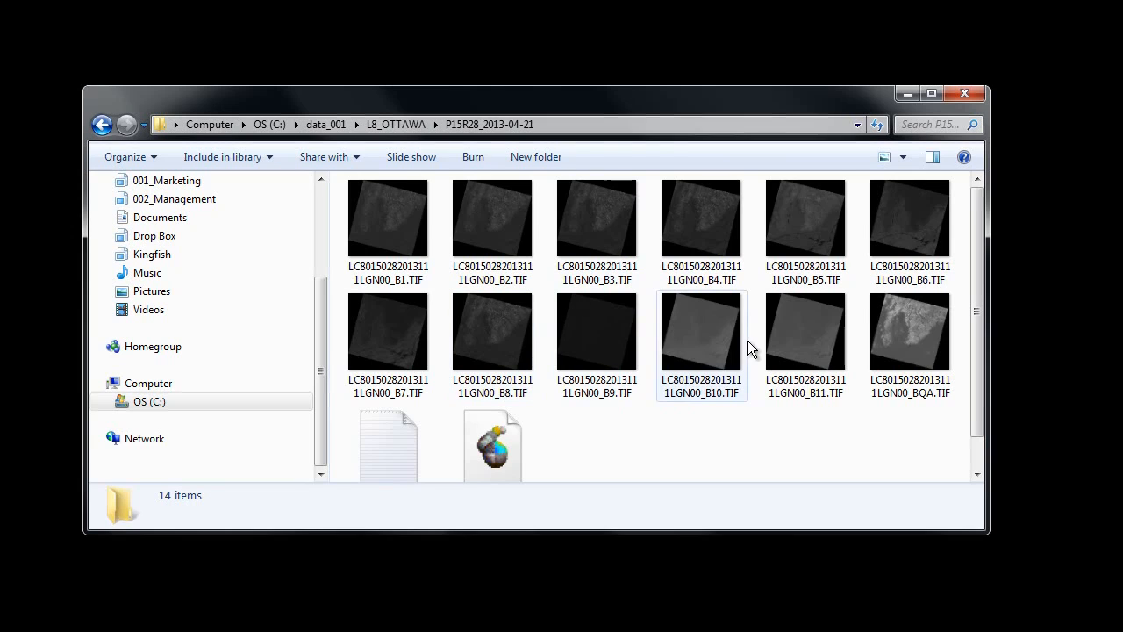
{"action": "mouse_move", "coordinate": [702, 333]}
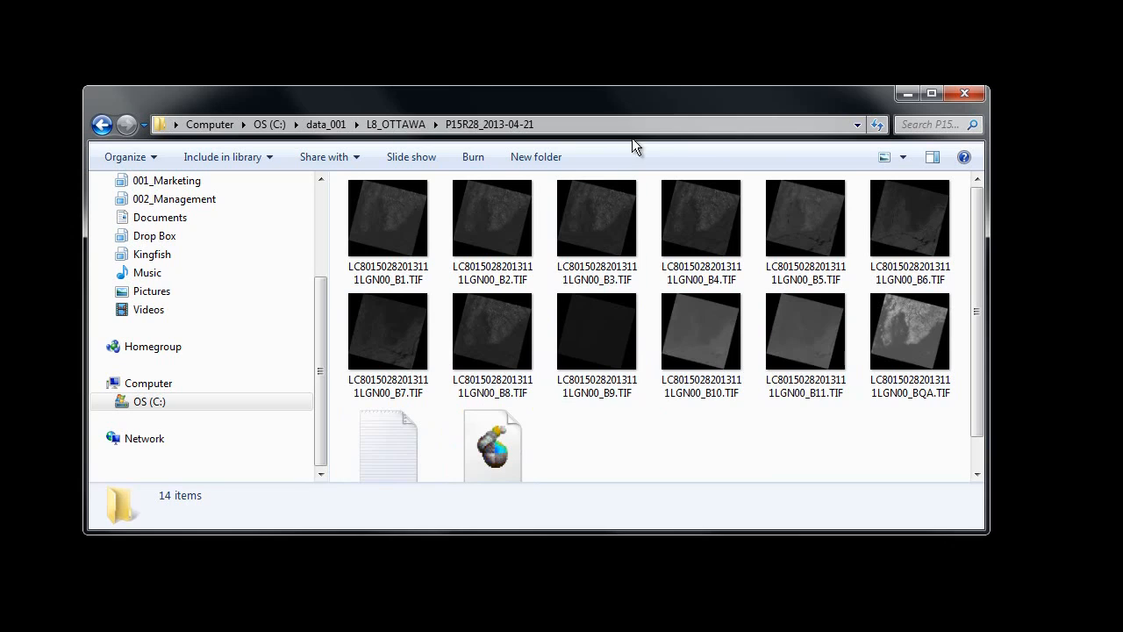
Bring up Focus and arrange the scene folder window over it so the empty file list stays exposed.
{"action": "left_click_drag", "start_coordinate": [626, 102], "coordinate": [558, 20]}
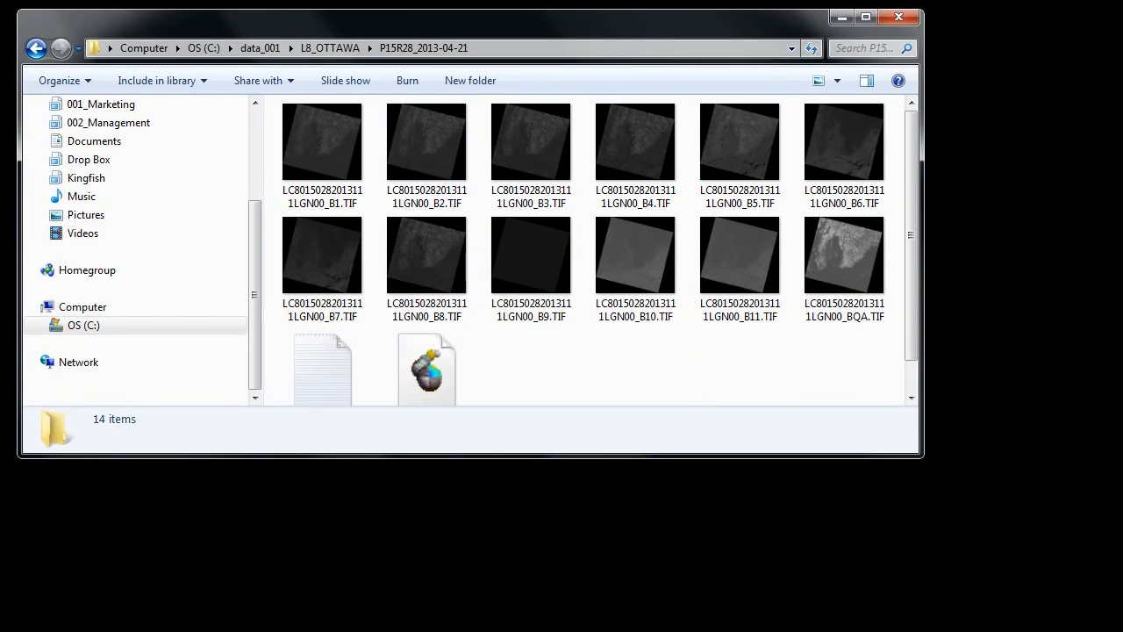
{"action": "left_click", "coordinate": [230, 630]}
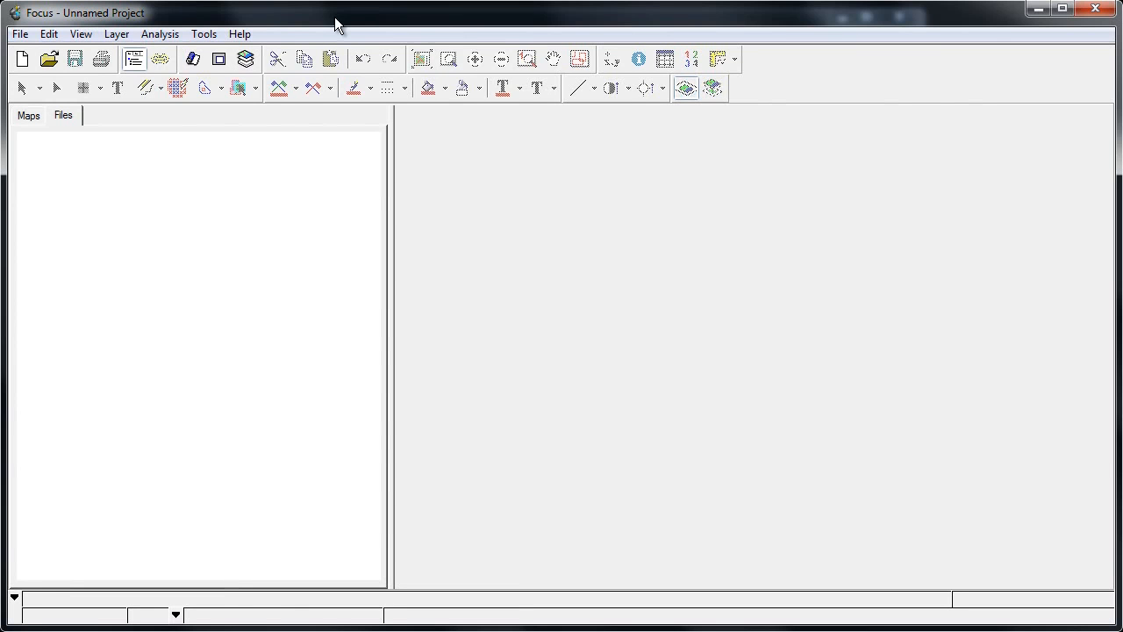
{"action": "left_click", "coordinate": [232, 630]}
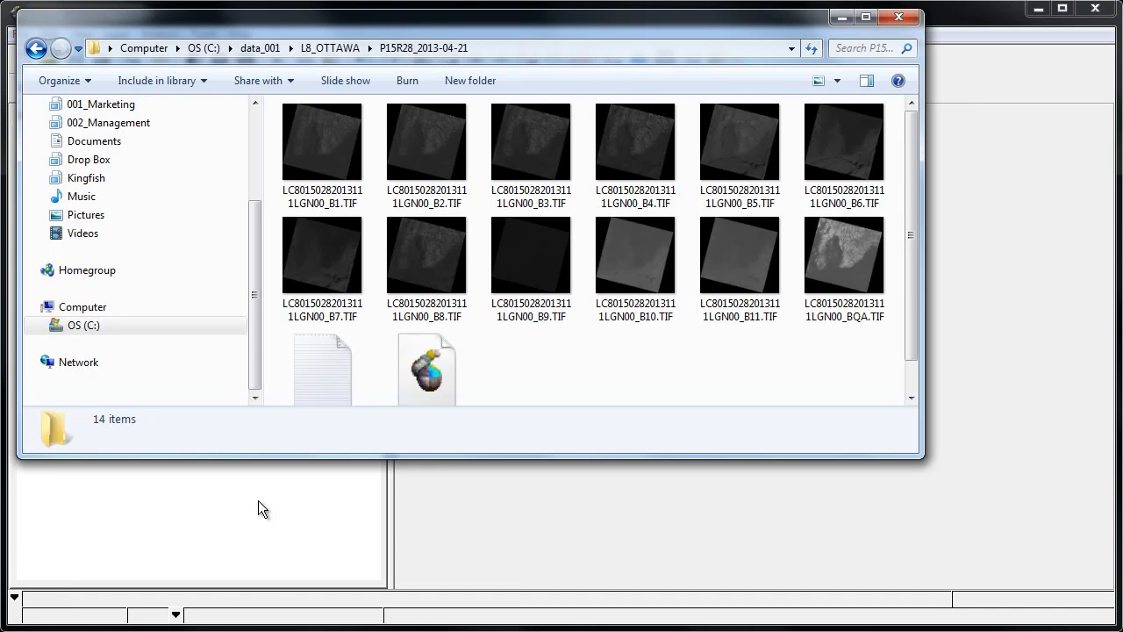
{"action": "left_click_drag", "start_coordinate": [344, 31], "coordinate": [564, 84]}
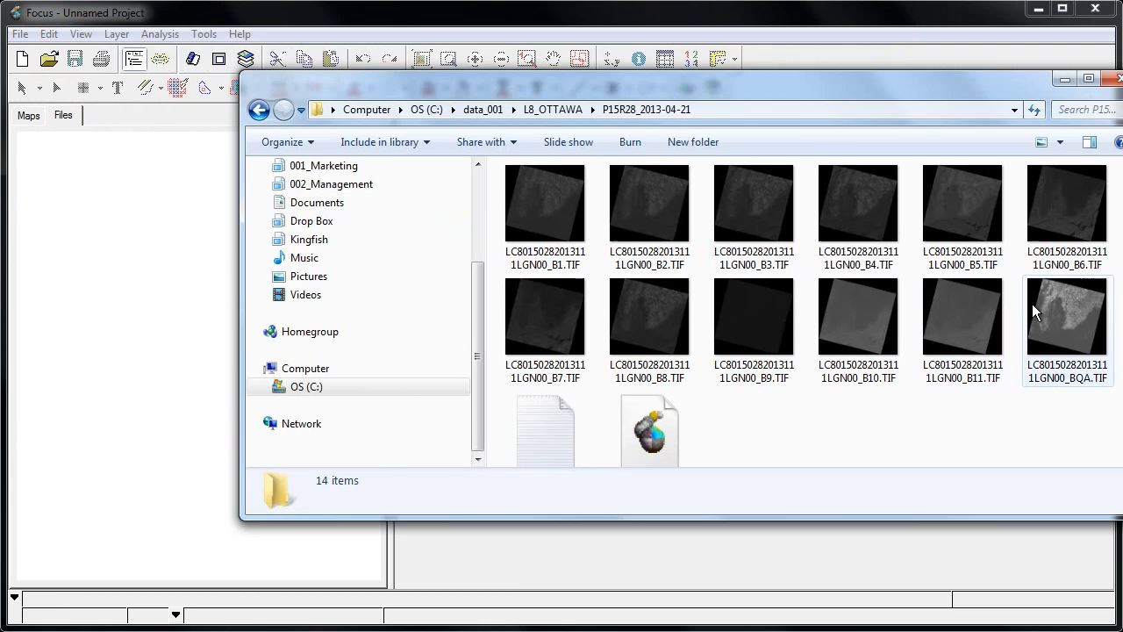
{"action": "left_click_drag", "start_coordinate": [988, 80], "coordinate": [931, 64]}
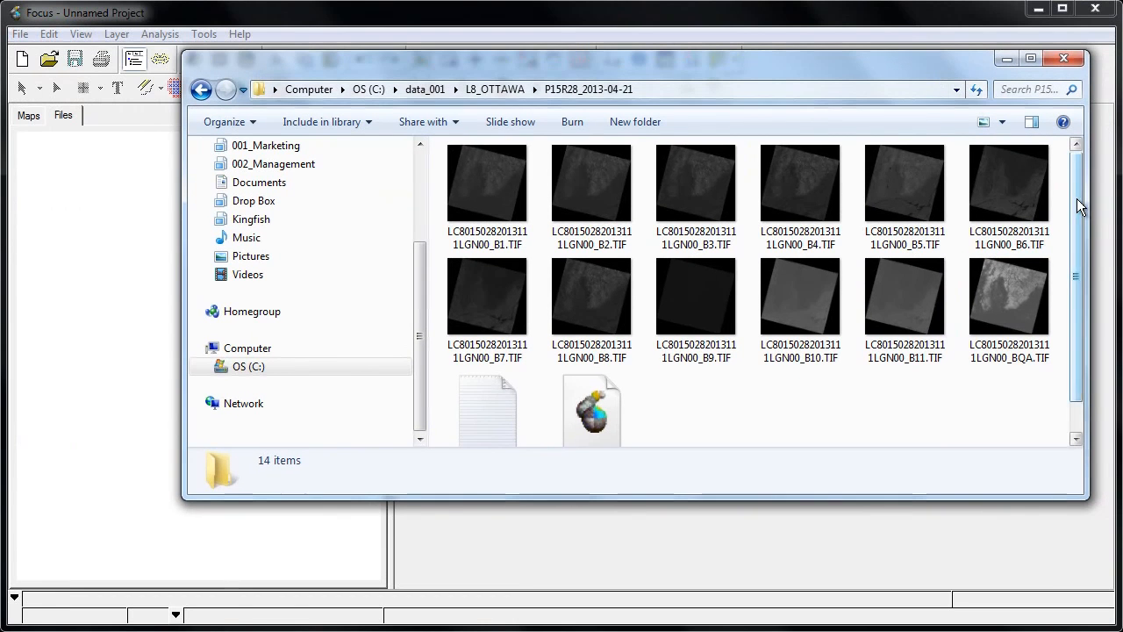
Open the scene's MTL.txt metadata file in Notepad++ to view its contents, and close it.
{"action": "left_click_drag", "start_coordinate": [1077, 198], "coordinate": [1081, 278]}
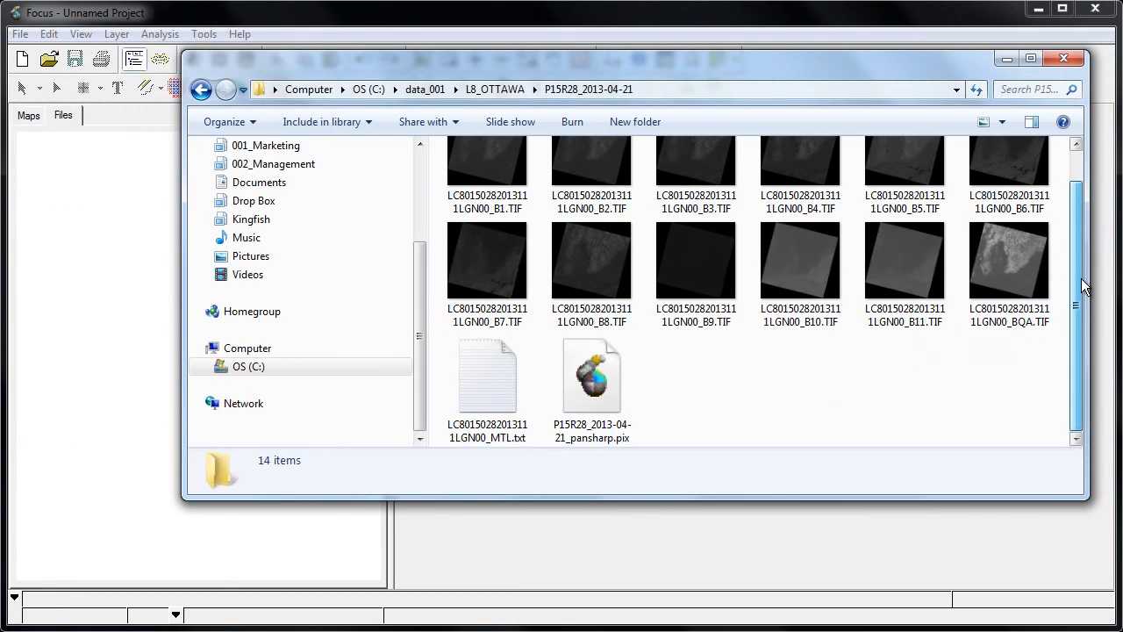
{"action": "double_click", "coordinate": [488, 386]}
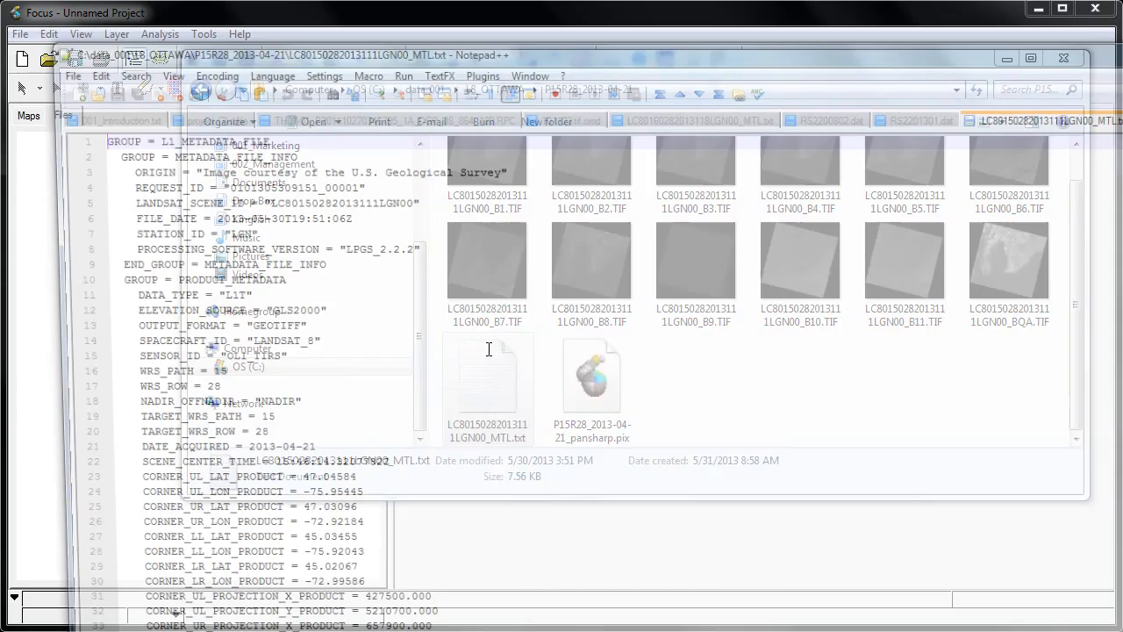
{"action": "left_click_drag", "start_coordinate": [158, 13], "coordinate": [238, 34]}
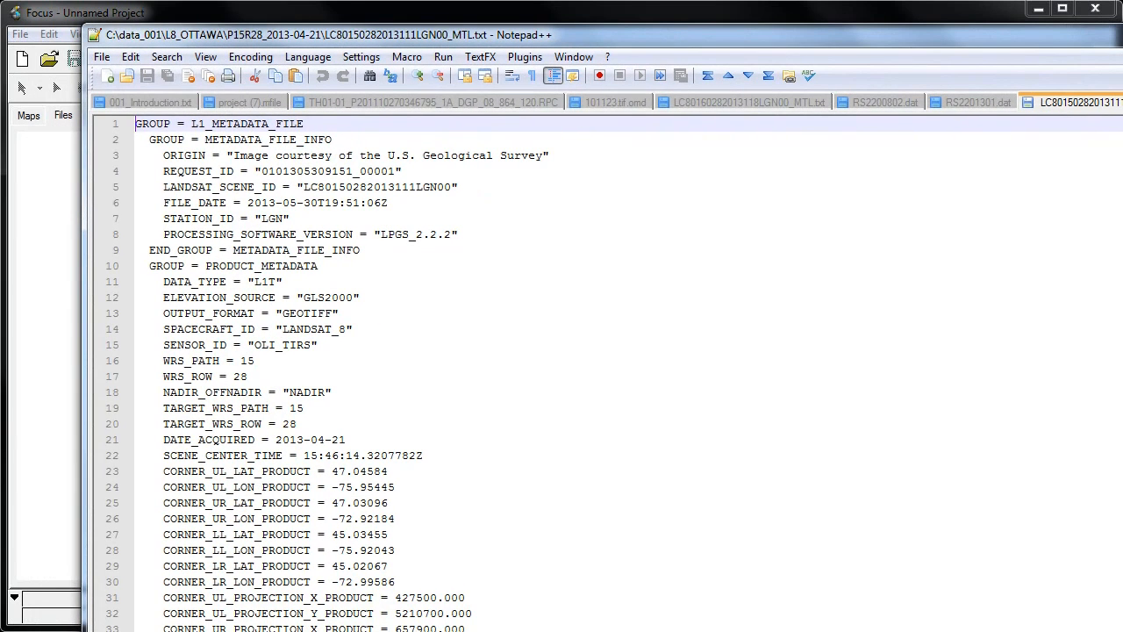
{"action": "key", "text": "alt+F4"}
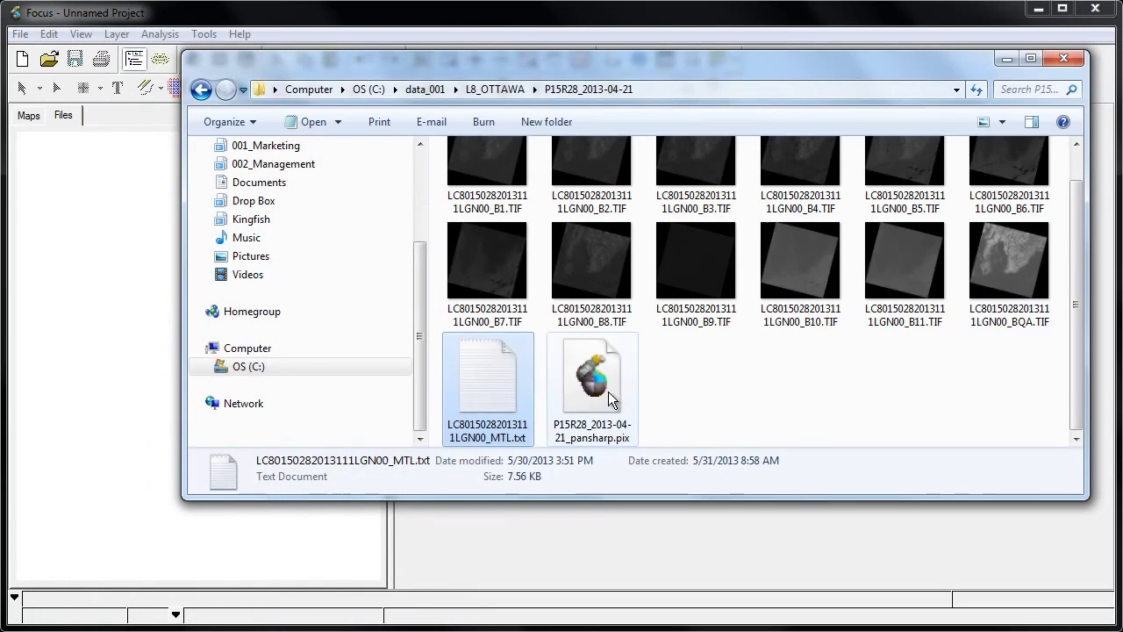
Load the PAN dataset from the scene's MTL.txt file into Focus and show its full extent.
{"action": "left_click_drag", "start_coordinate": [482, 380], "coordinate": [111, 307]}
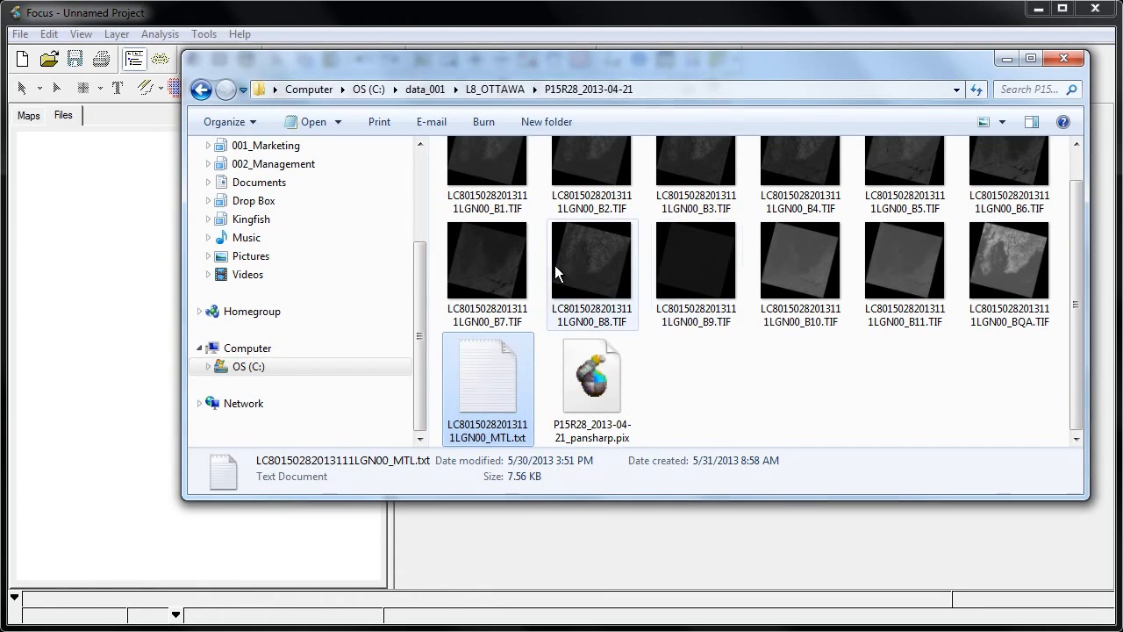
{"action": "left_click", "coordinate": [1009, 60]}
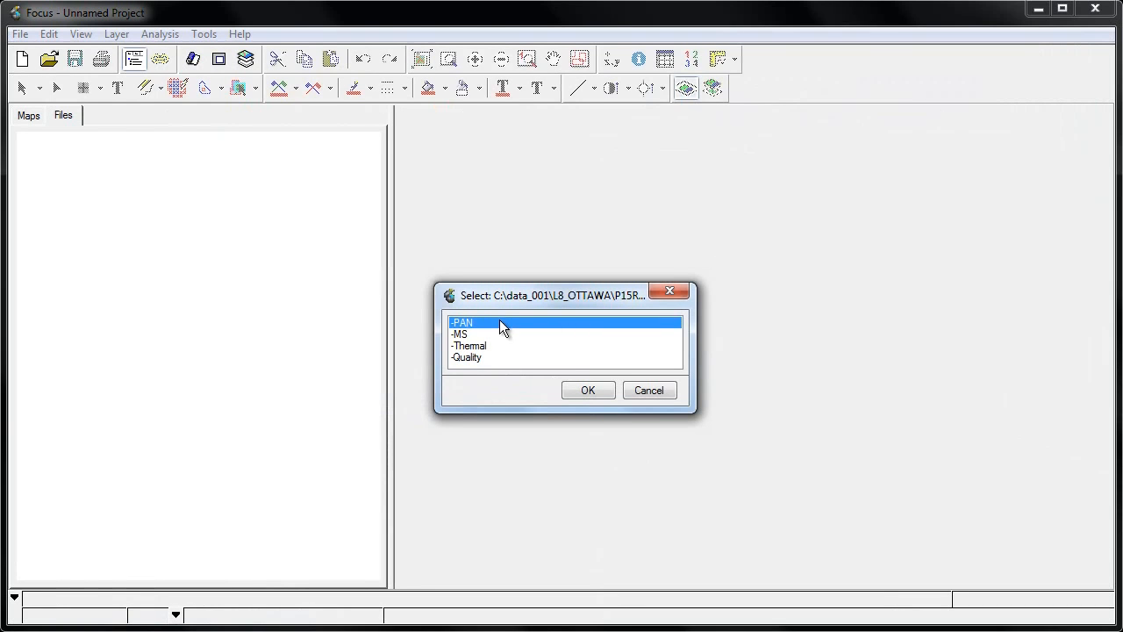
{"action": "left_click", "coordinate": [587, 392]}
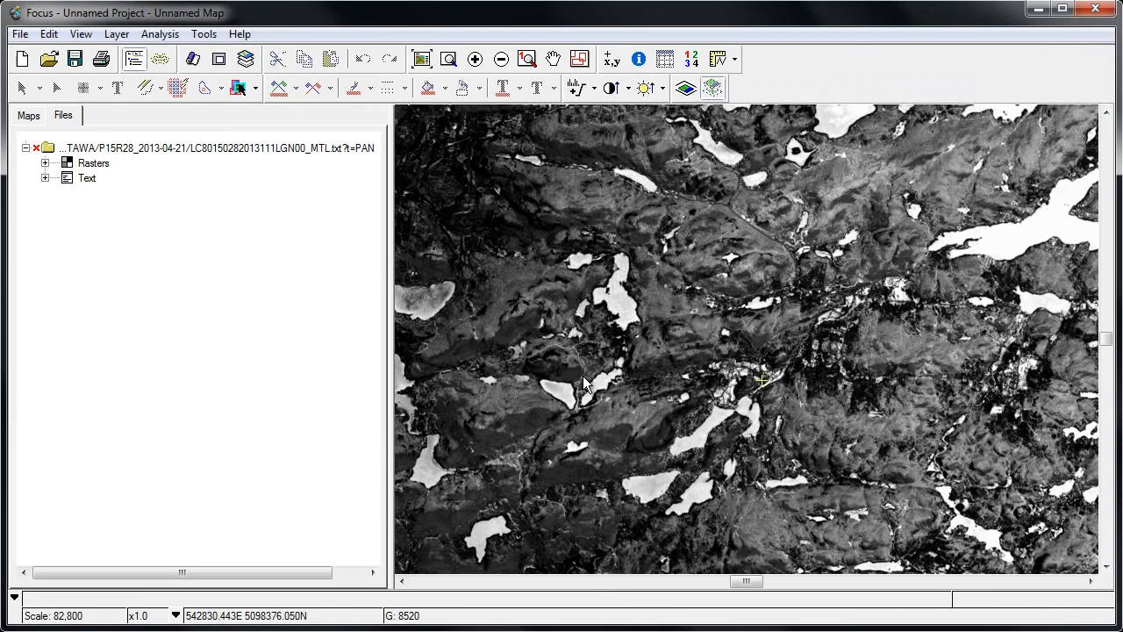
{"action": "left_click", "coordinate": [421, 58]}
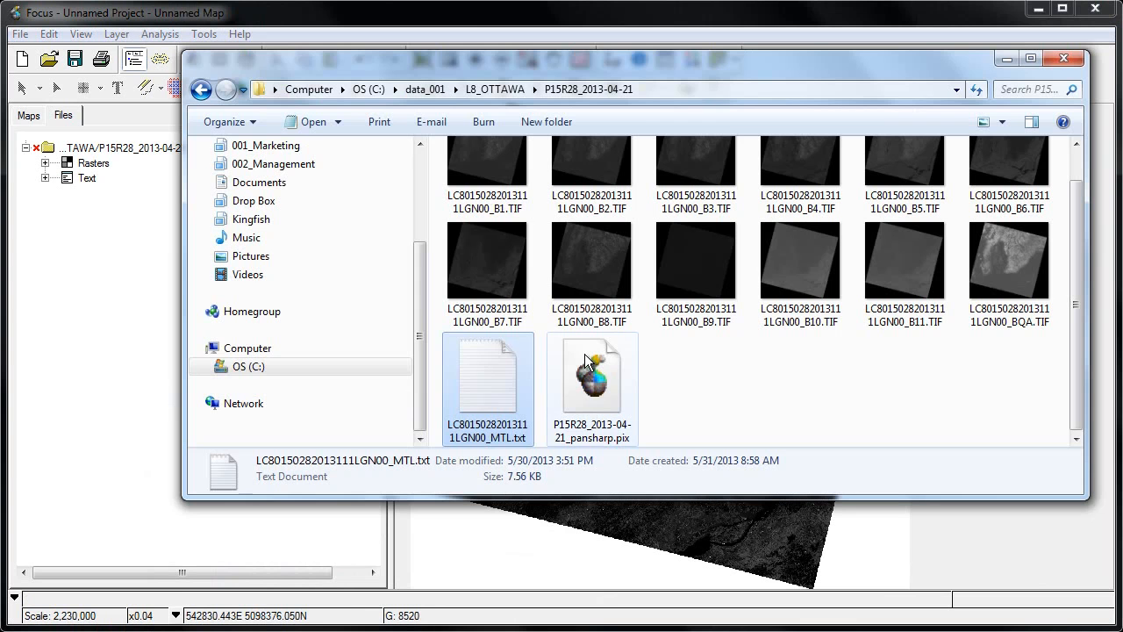
Add the MS dataset from the same MTL.txt file to the Focus project.
{"action": "left_click_drag", "start_coordinate": [491, 372], "coordinate": [77, 119]}
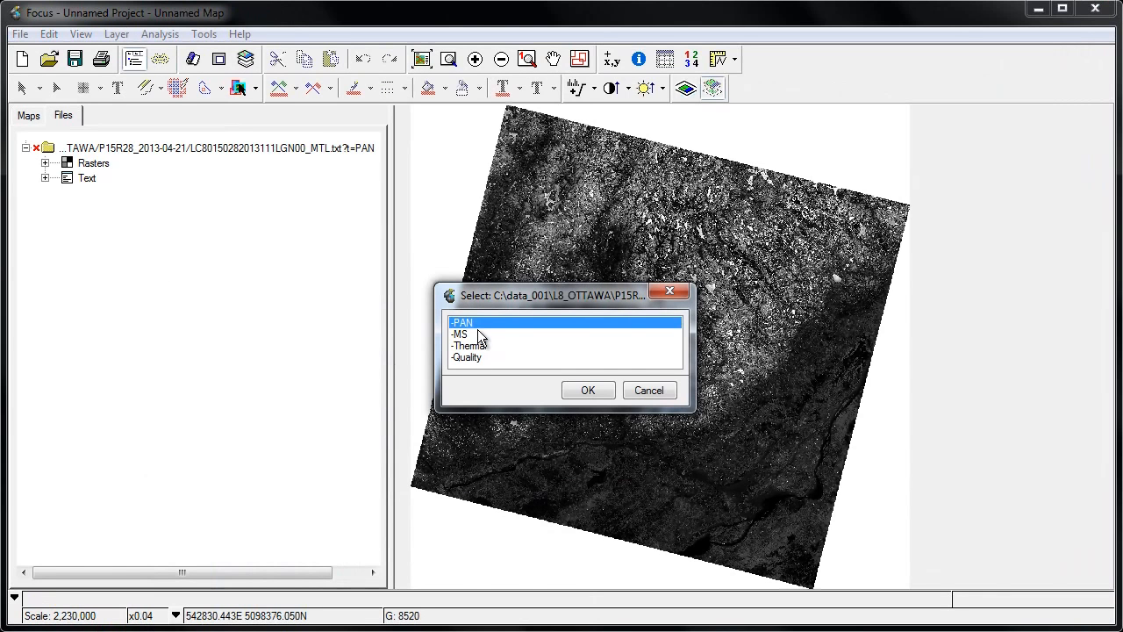
{"action": "left_click", "coordinate": [481, 335]}
{"action": "left_click", "coordinate": [588, 390]}
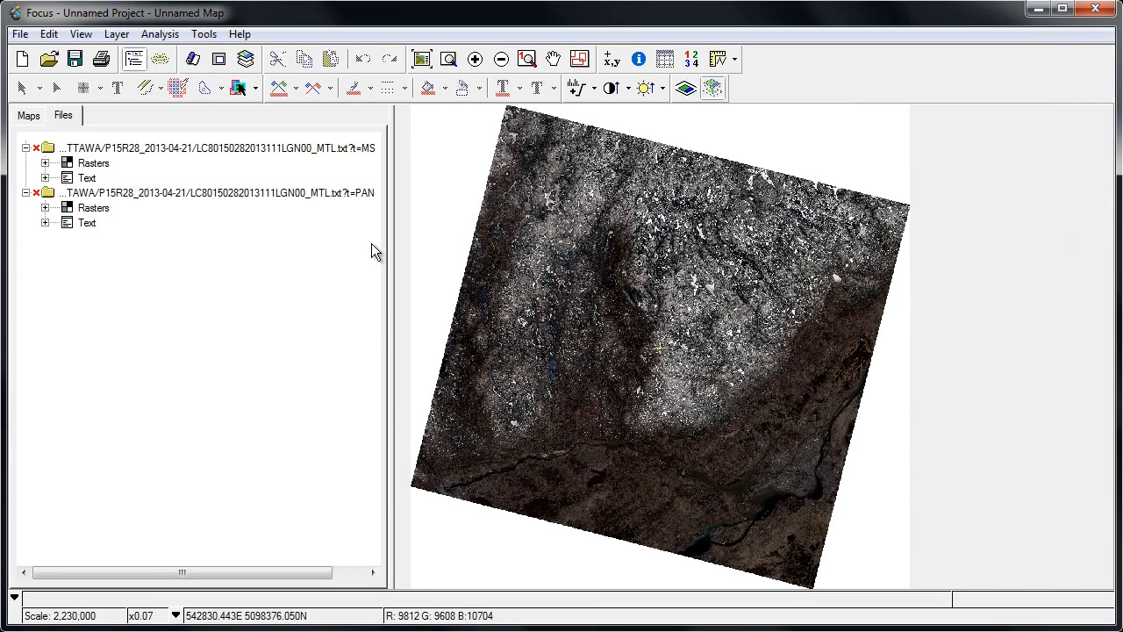
Inspect the multispectral image at 1:1 image resolution and hide its layer to compare it with the panchromatic image.
{"action": "left_click", "coordinate": [29, 115]}
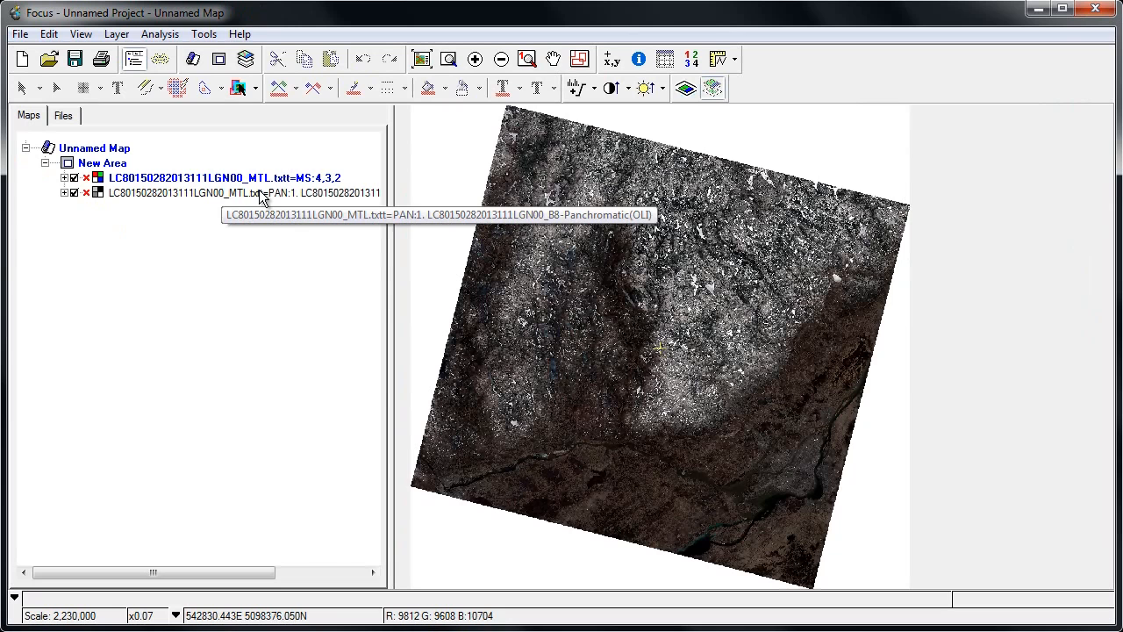
{"action": "left_click", "coordinate": [527, 59]}
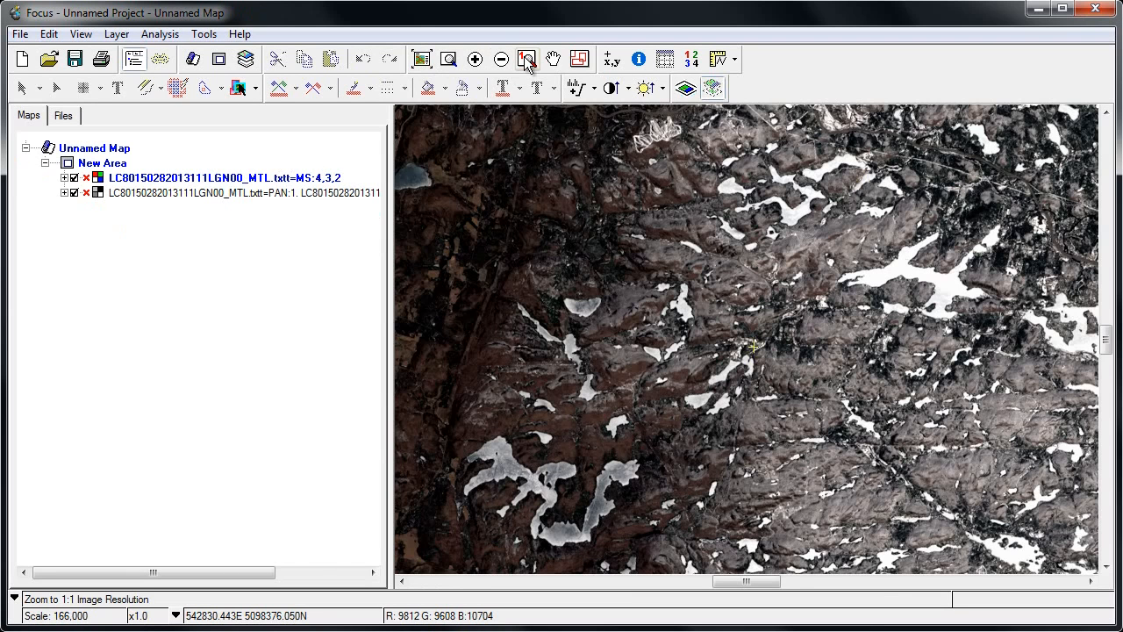
{"action": "left_click_drag", "start_coordinate": [623, 294], "coordinate": [1023, 483]}
{"action": "left_click_drag", "start_coordinate": [475, 242], "coordinate": [896, 471]}
{"action": "left_click_drag", "start_coordinate": [538, 466], "coordinate": [1045, 324]}
{"action": "left_click_drag", "start_coordinate": [503, 427], "coordinate": [966, 368]}
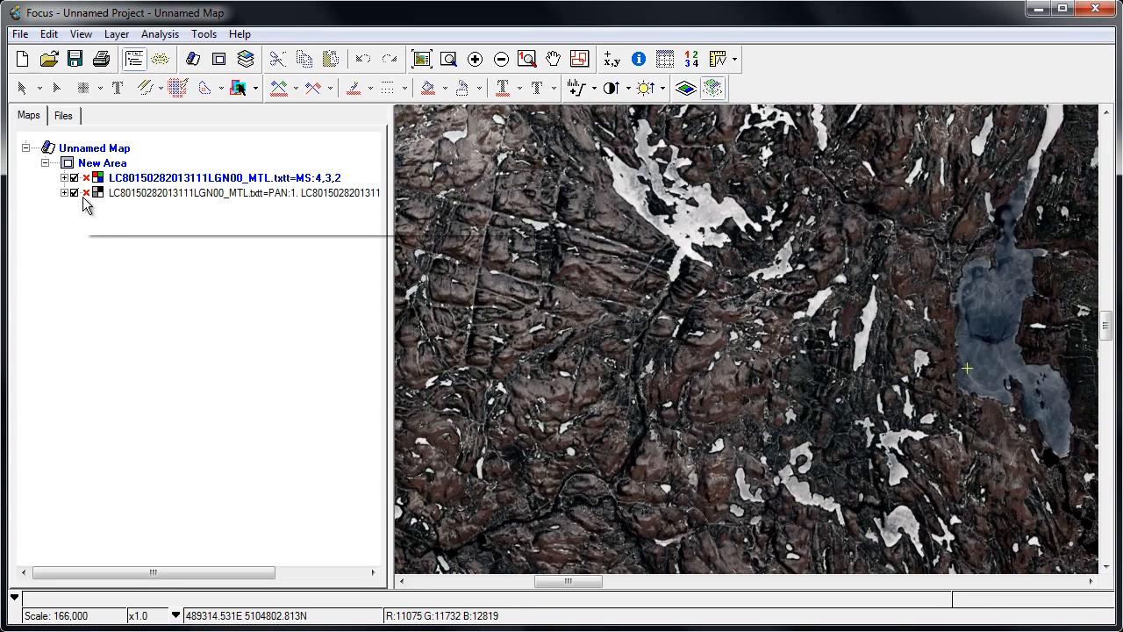
{"action": "left_click", "coordinate": [73, 177]}
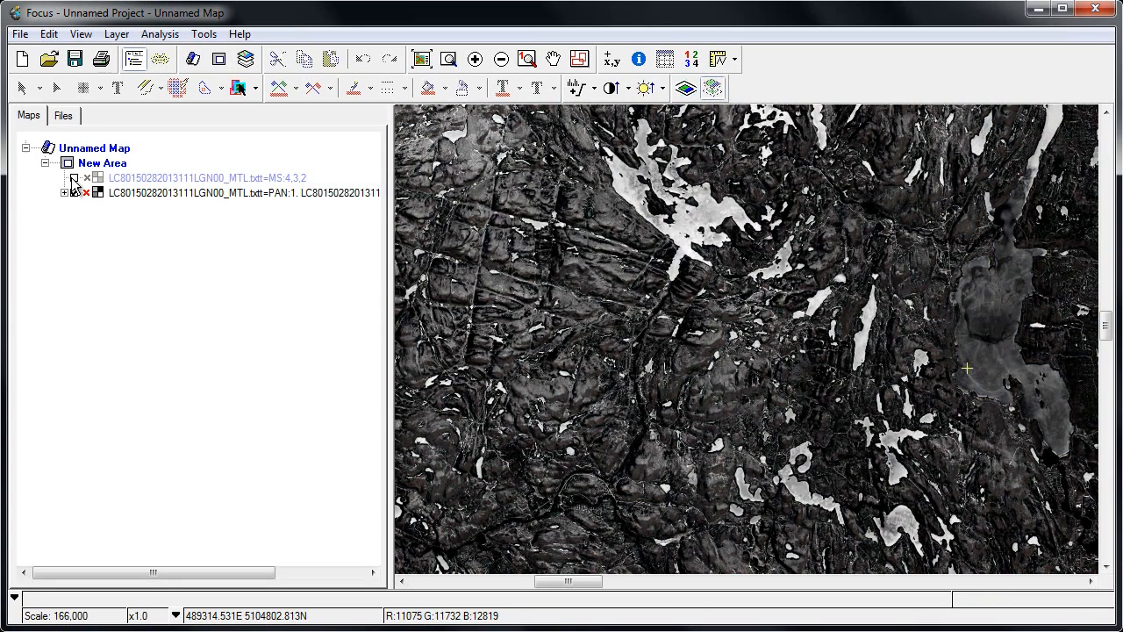
Find the pansharp algorithm in the Algorithm Librarian and open its PANSHARP module.
{"action": "left_click", "coordinate": [203, 35]}
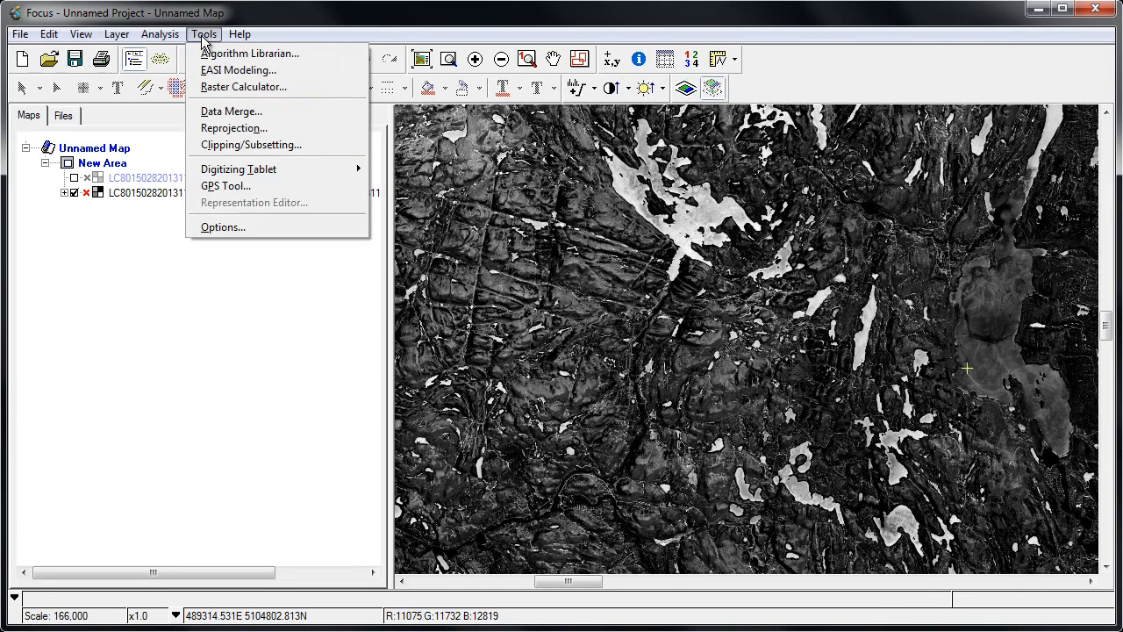
{"action": "left_click", "coordinate": [219, 55]}
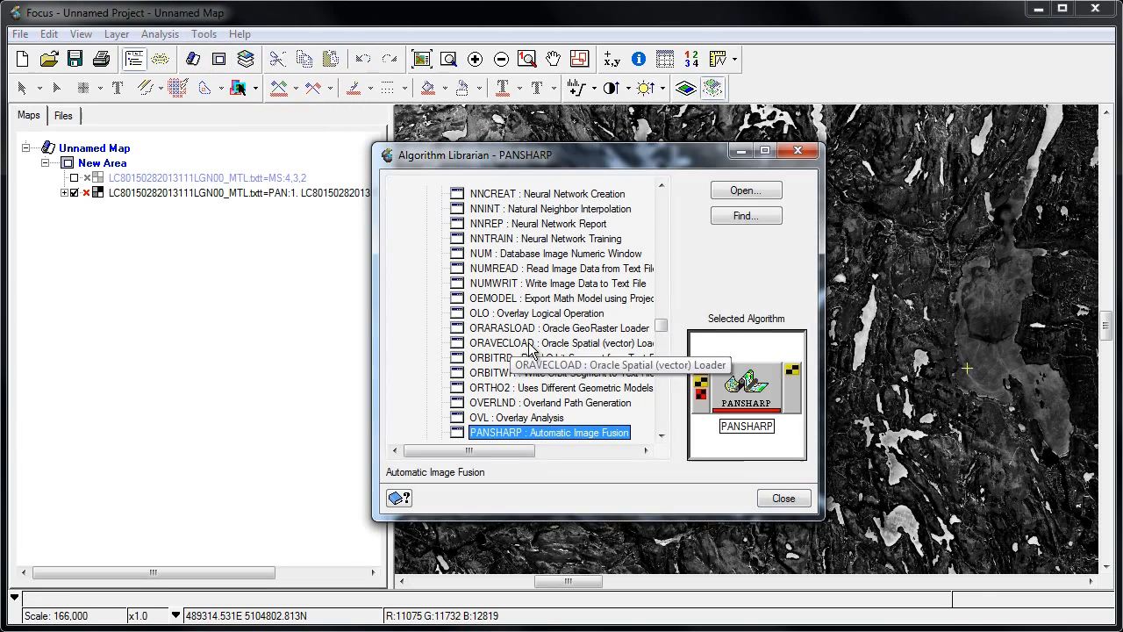
{"action": "left_click", "coordinate": [753, 229]}
{"action": "left_click", "coordinate": [623, 384]}
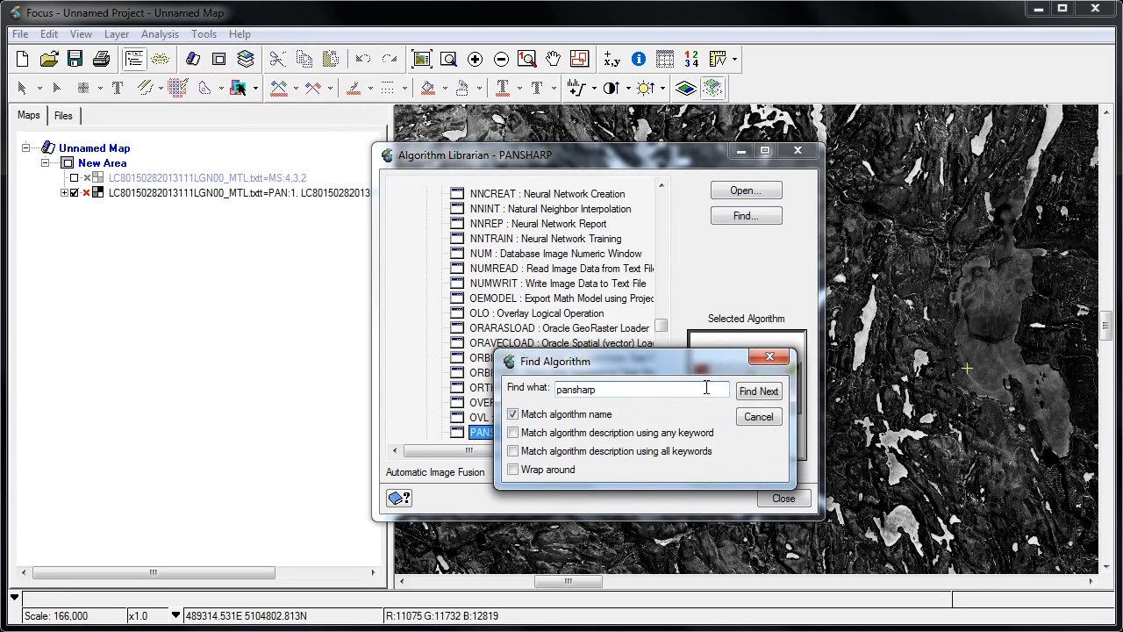
{"action": "left_click", "coordinate": [758, 391]}
{"action": "left_click", "coordinate": [759, 416]}
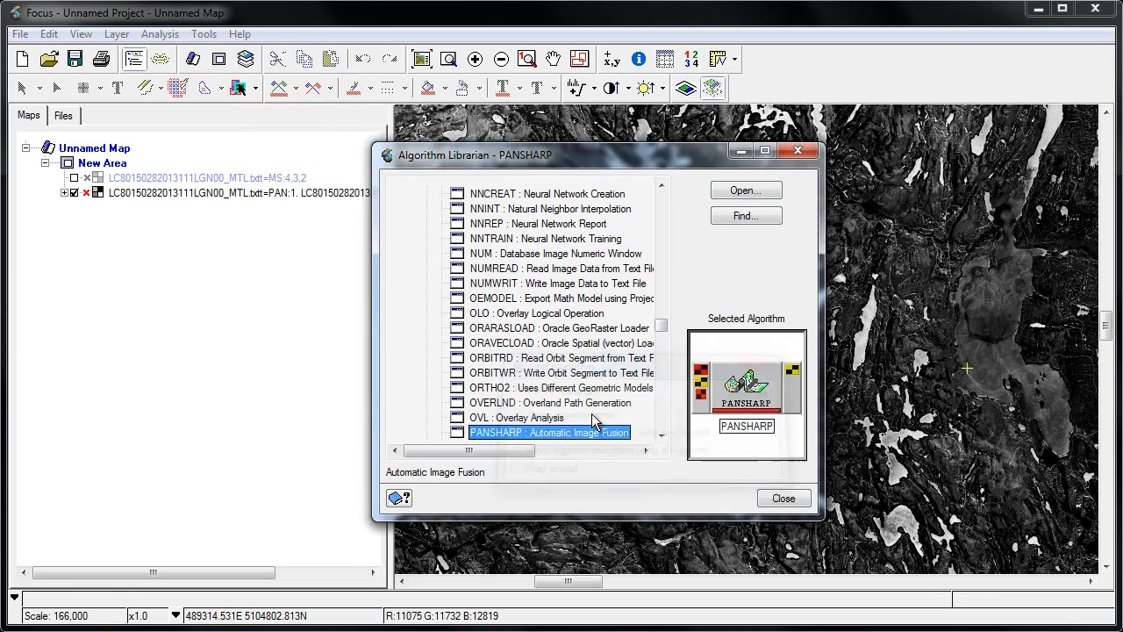
{"action": "double_click", "coordinate": [481, 433]}
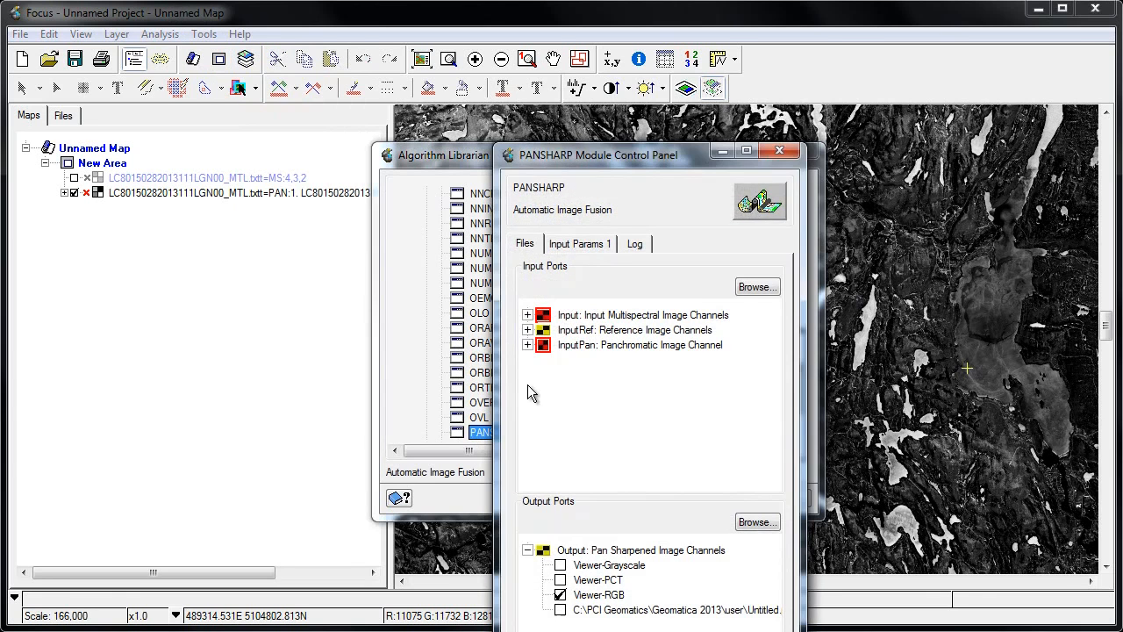
Send the pan-sharpened output to the Untitled.pix file instead of the RGB viewer.
{"action": "left_click_drag", "start_coordinate": [638, 156], "coordinate": [510, 25]}
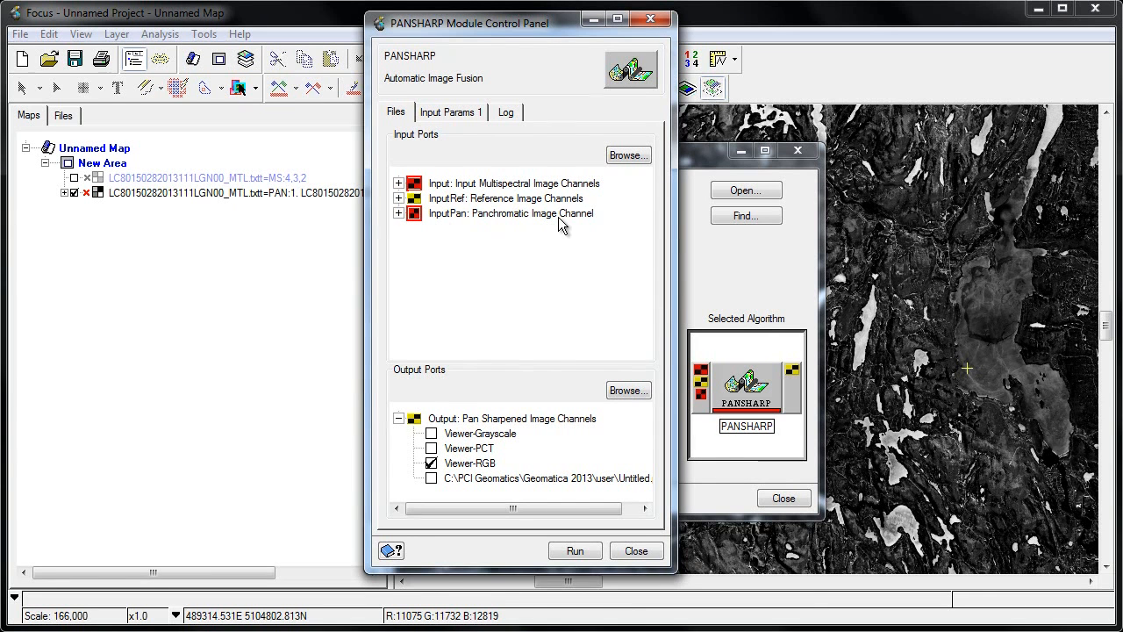
{"action": "left_click", "coordinate": [432, 464]}
{"action": "left_click", "coordinate": [430, 479]}
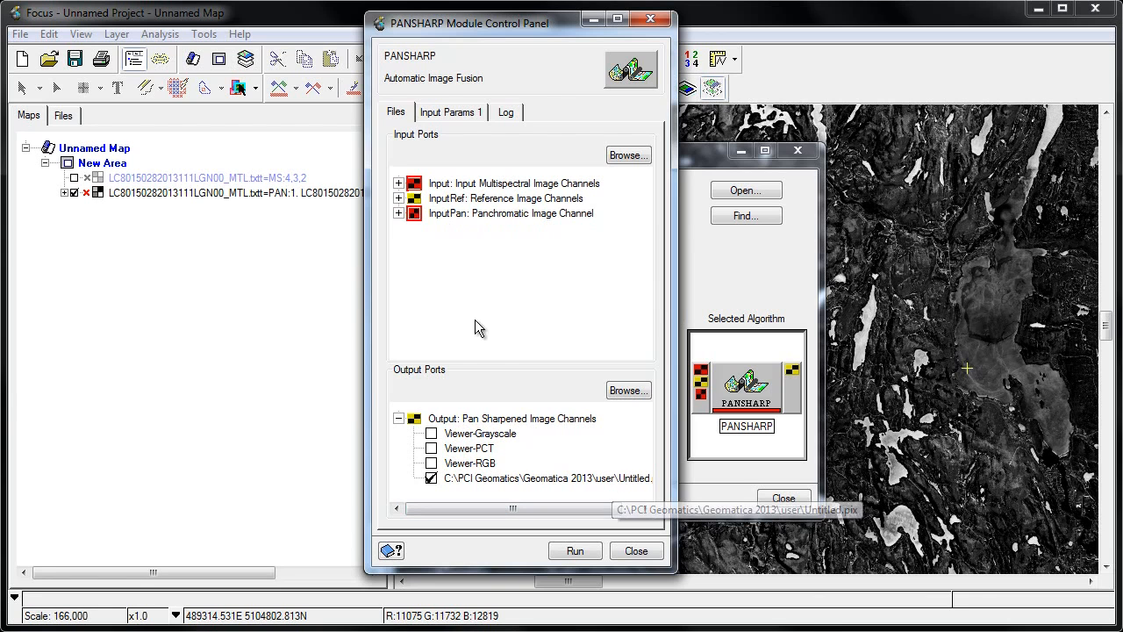
Choose channels 2, 3 and 4 of the multispectral file as the input multispectral image channels.
{"action": "left_click", "coordinate": [398, 184]}
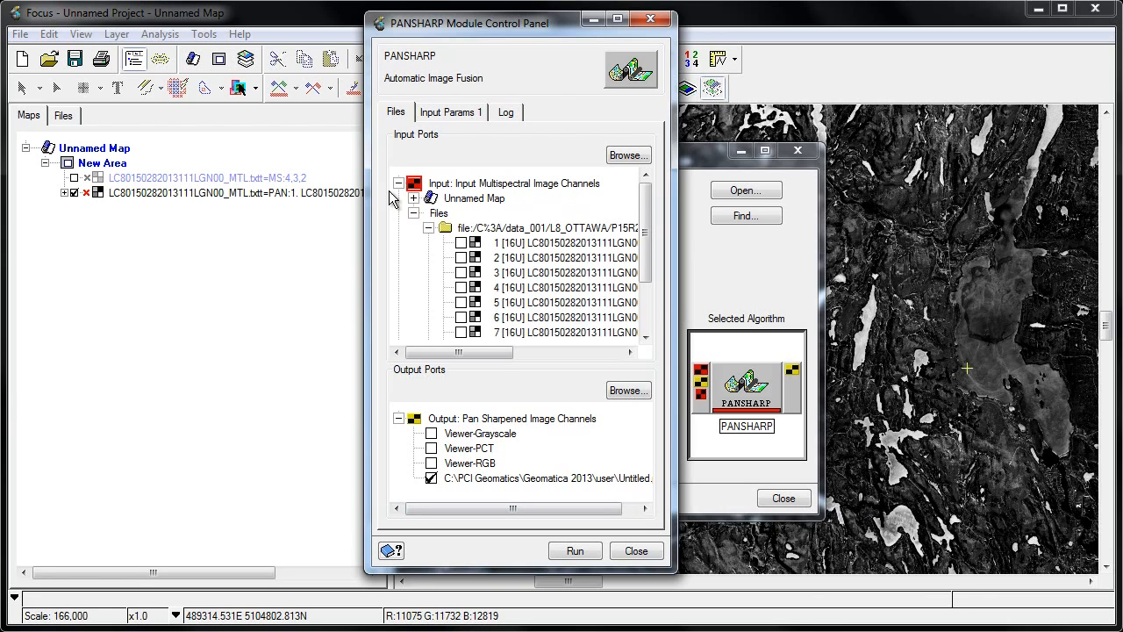
{"action": "left_click", "coordinate": [460, 287]}
{"action": "left_click", "coordinate": [461, 272]}
{"action": "left_click", "coordinate": [461, 257]}
{"action": "left_click_drag", "start_coordinate": [651, 235], "coordinate": [651, 277]}
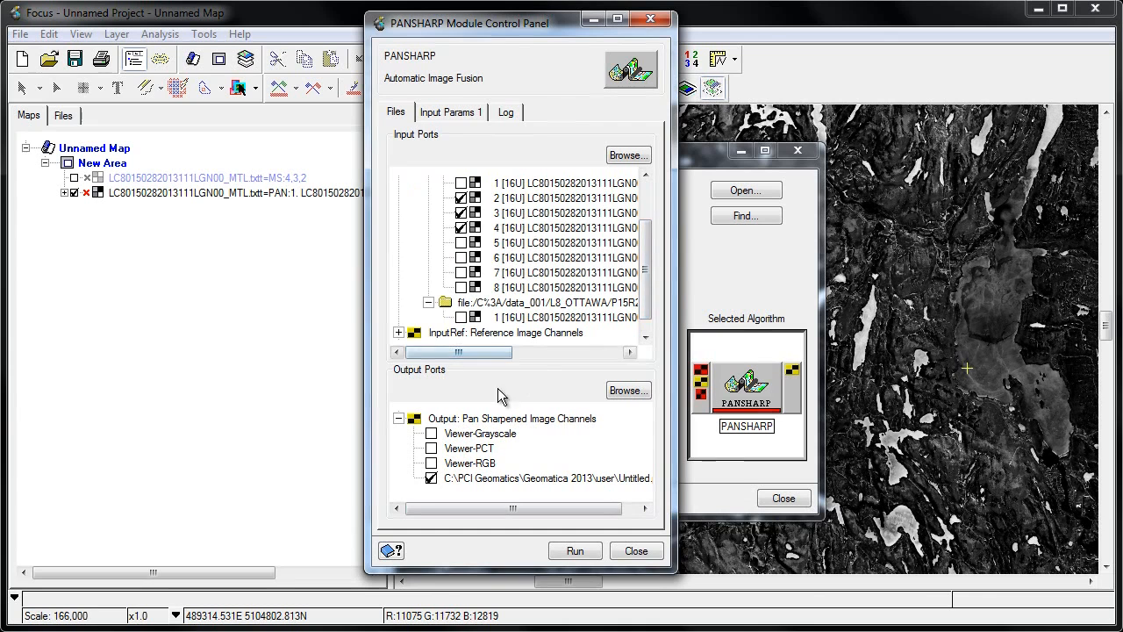
Choose channel 1 of the panchromatic file as the input panchromatic image channel.
{"action": "left_click_drag", "start_coordinate": [649, 265], "coordinate": [649, 230]}
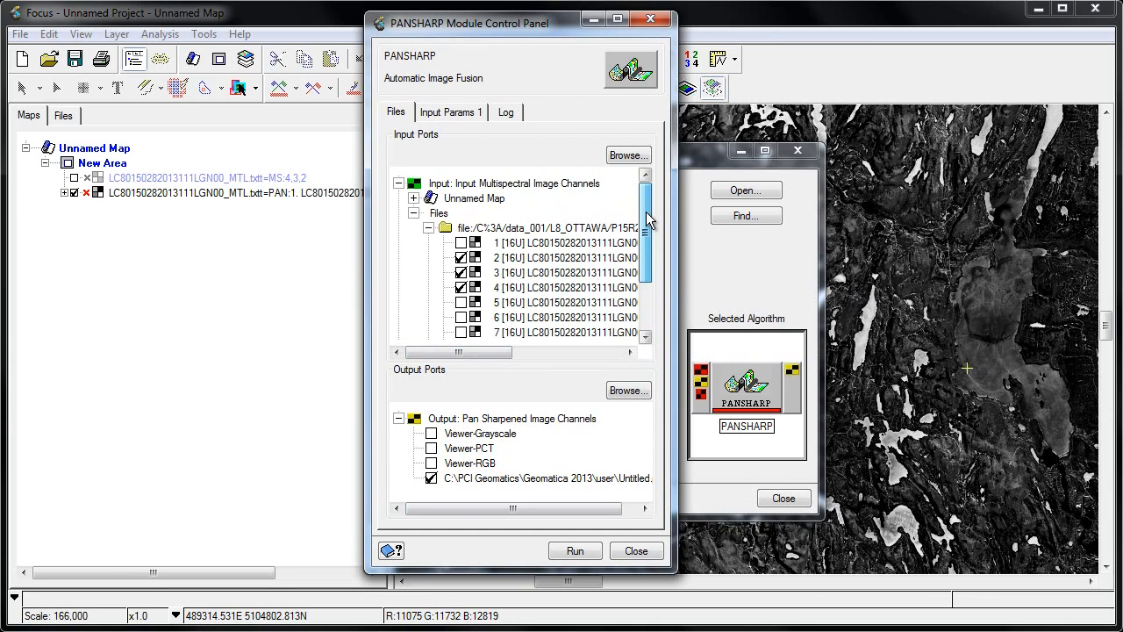
{"action": "left_click", "coordinate": [412, 213]}
{"action": "left_click", "coordinate": [399, 244]}
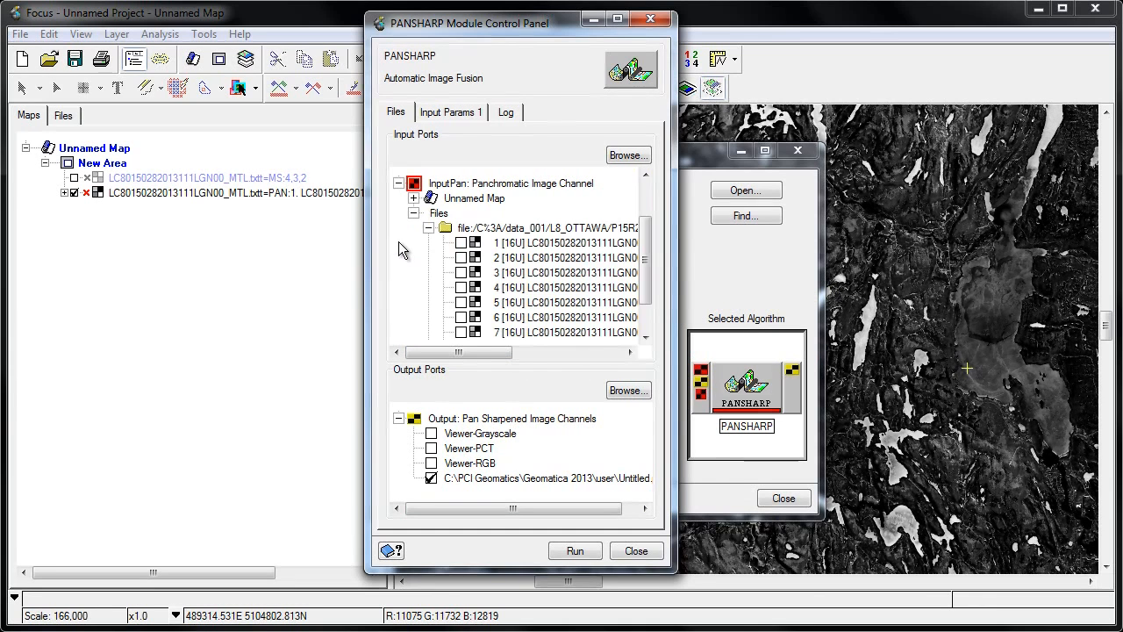
{"action": "left_click_drag", "start_coordinate": [645, 263], "coordinate": [646, 289]}
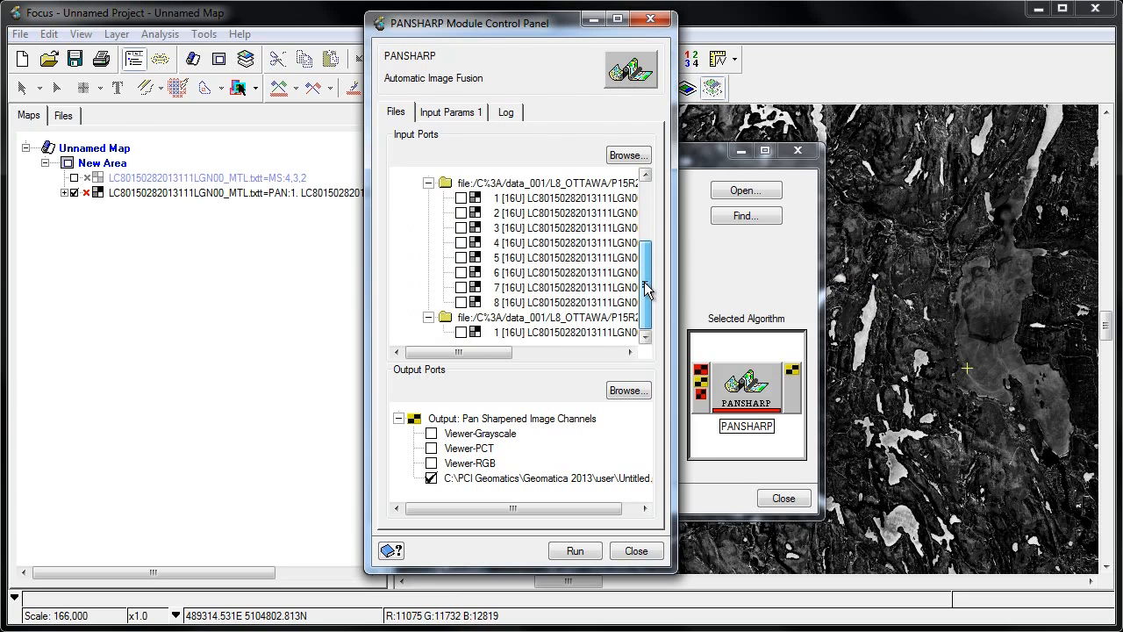
{"action": "left_click", "coordinate": [460, 333]}
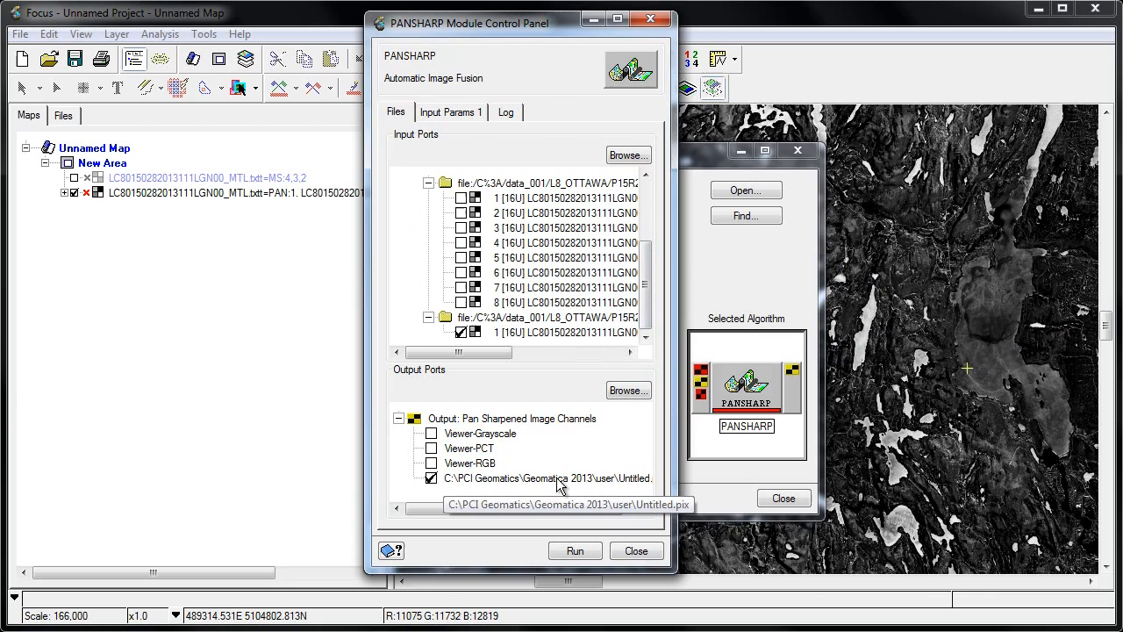
View the file selector for the pan-sharpened output without choosing a file and close the PANSHARP control panel.
{"action": "left_click", "coordinate": [622, 392]}
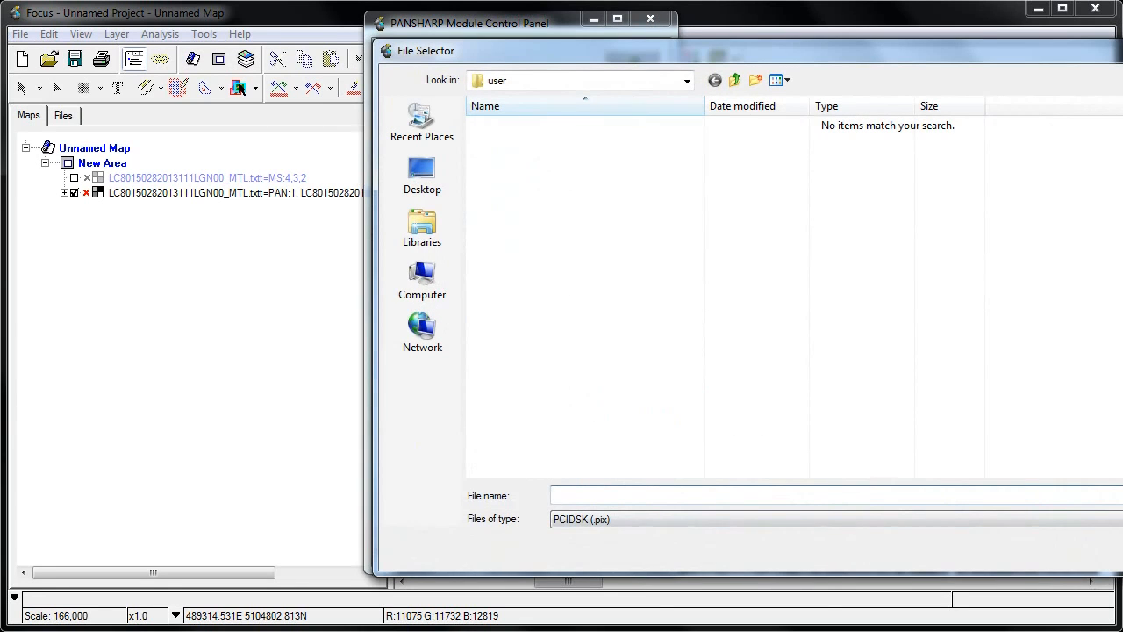
{"action": "key", "text": "Escape"}
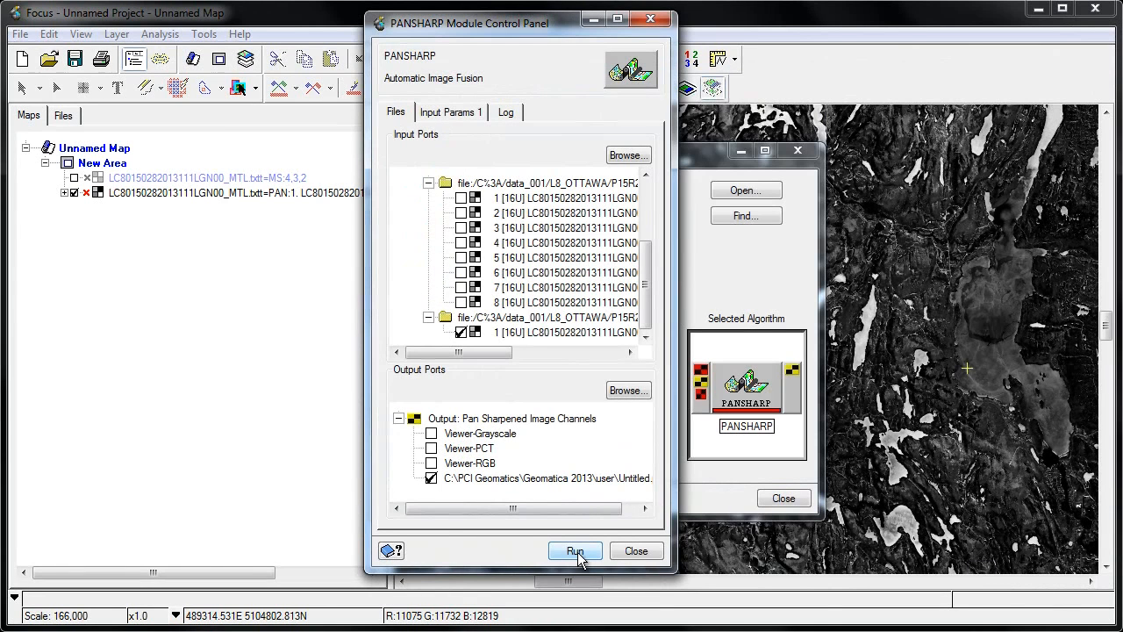
{"action": "left_click", "coordinate": [637, 552]}
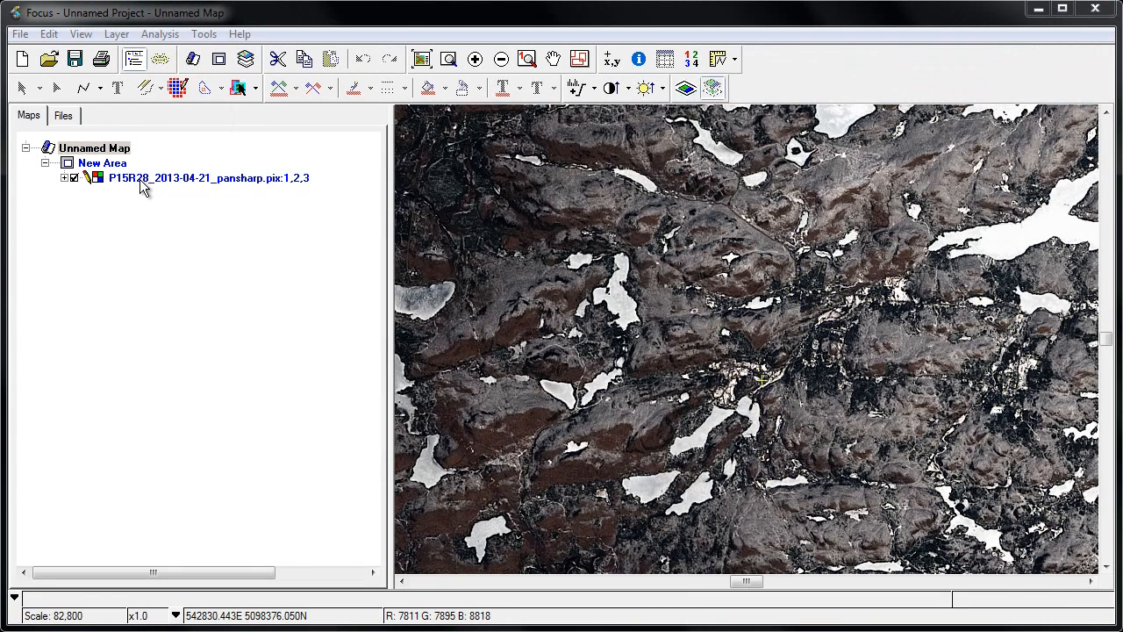
Expand the P15R28_2013-04-21_pansharp.pix layer and examine the whole pan-sharpened scene and the urban area in its southeast.
{"action": "left_click", "coordinate": [133, 181]}
{"action": "left_click", "coordinate": [64, 178]}
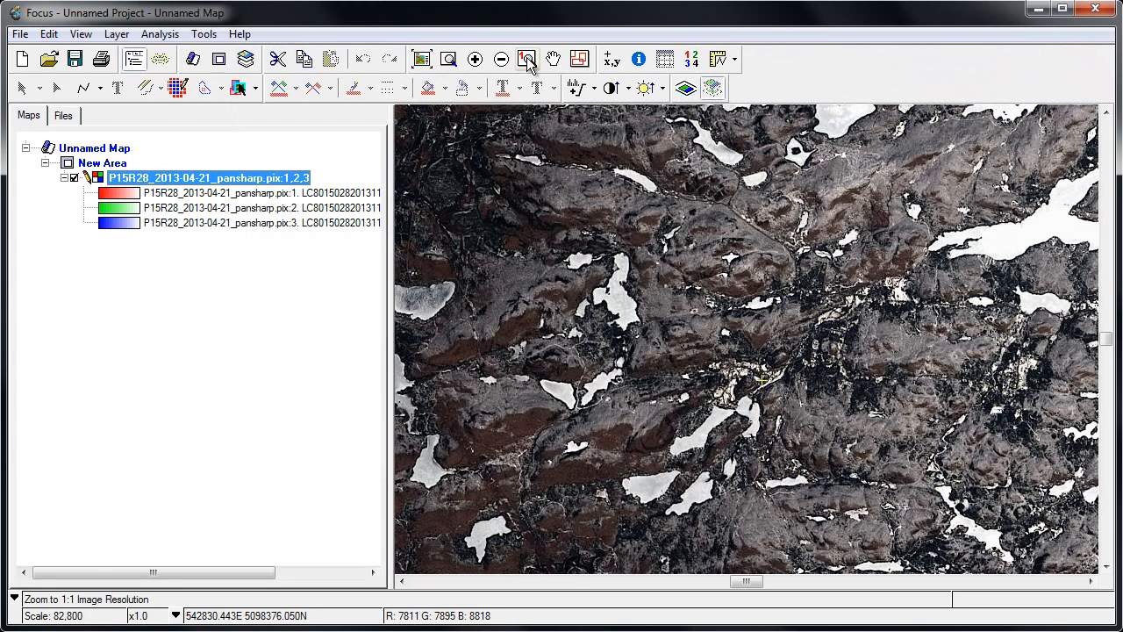
{"action": "left_click", "coordinate": [424, 58]}
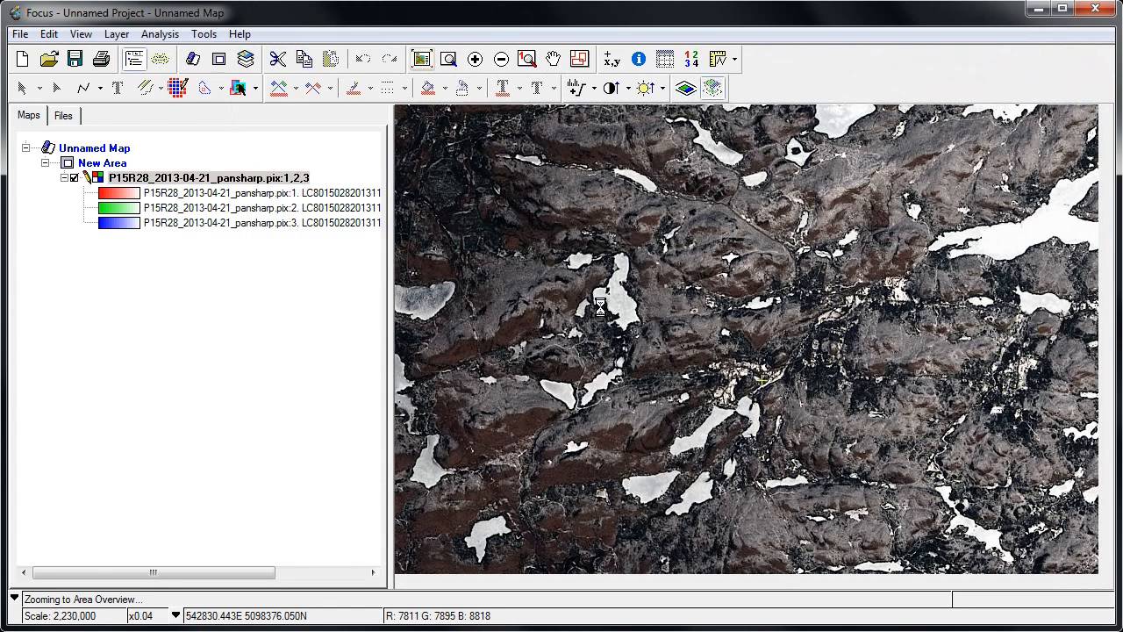
{"action": "left_click", "coordinate": [448, 57]}
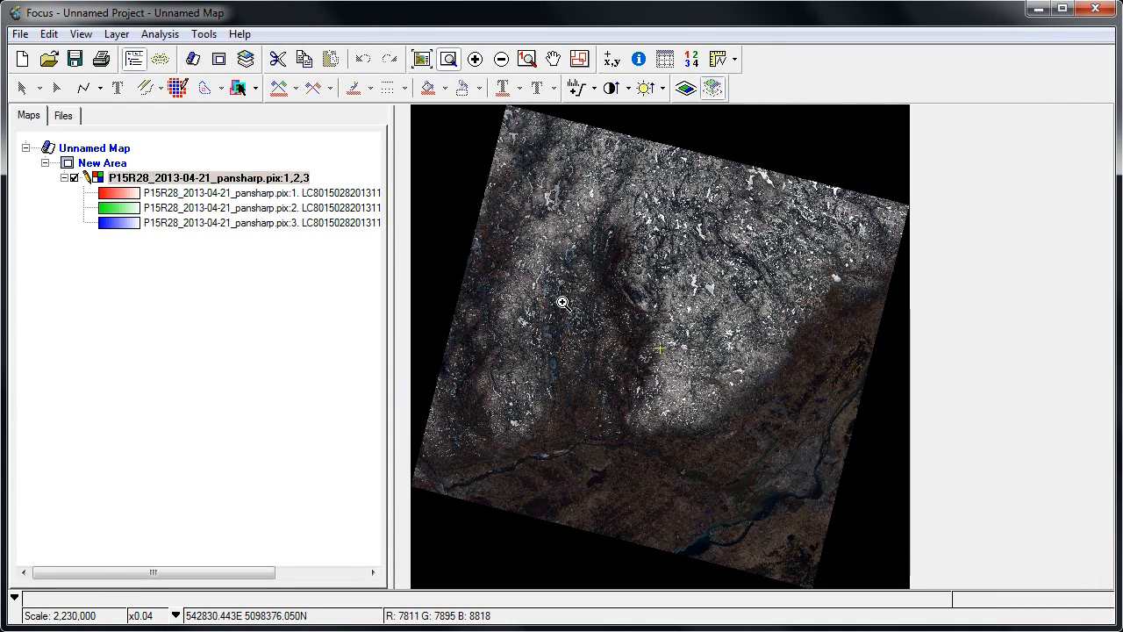
{"action": "left_click_drag", "start_coordinate": [825, 486], "coordinate": [823, 484]}
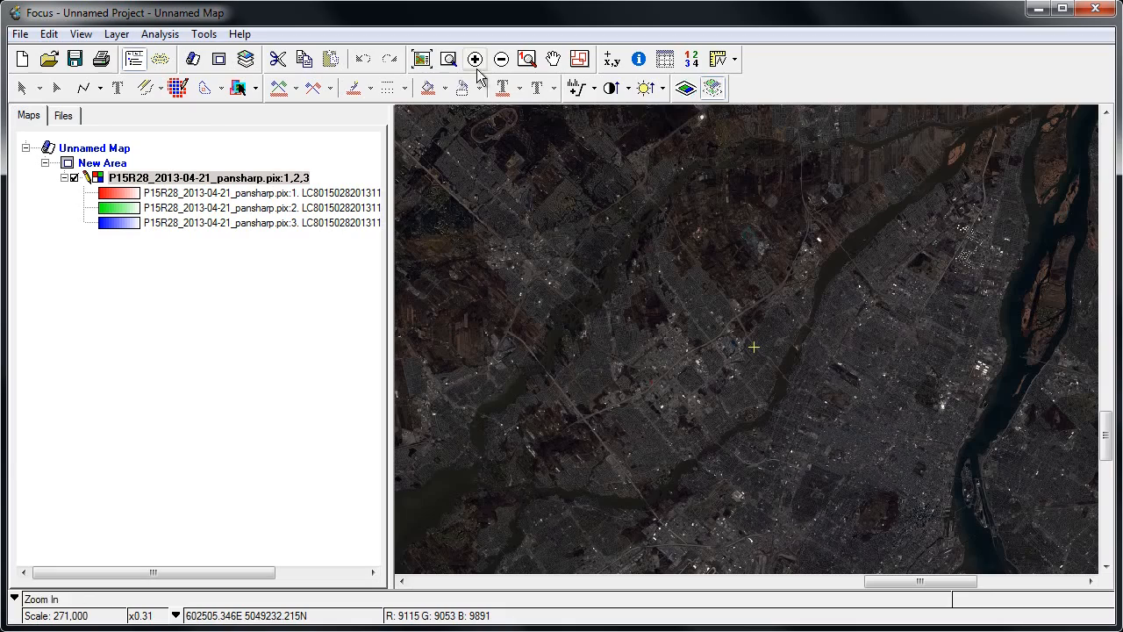
Inspect the pan-sharpened city at 1:1 image resolution from the river to the airport and apply a display enhancement.
{"action": "left_click", "coordinate": [526, 59]}
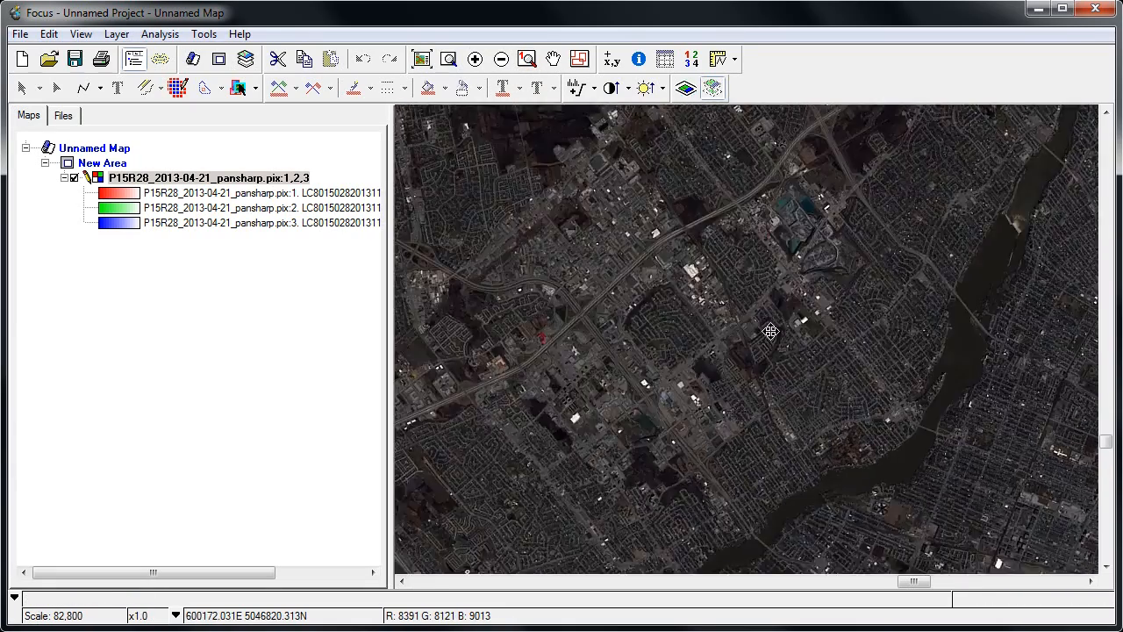
{"action": "left_click_drag", "start_coordinate": [770, 332], "coordinate": [803, 215]}
{"action": "left_click_drag", "start_coordinate": [988, 463], "coordinate": [815, 285]}
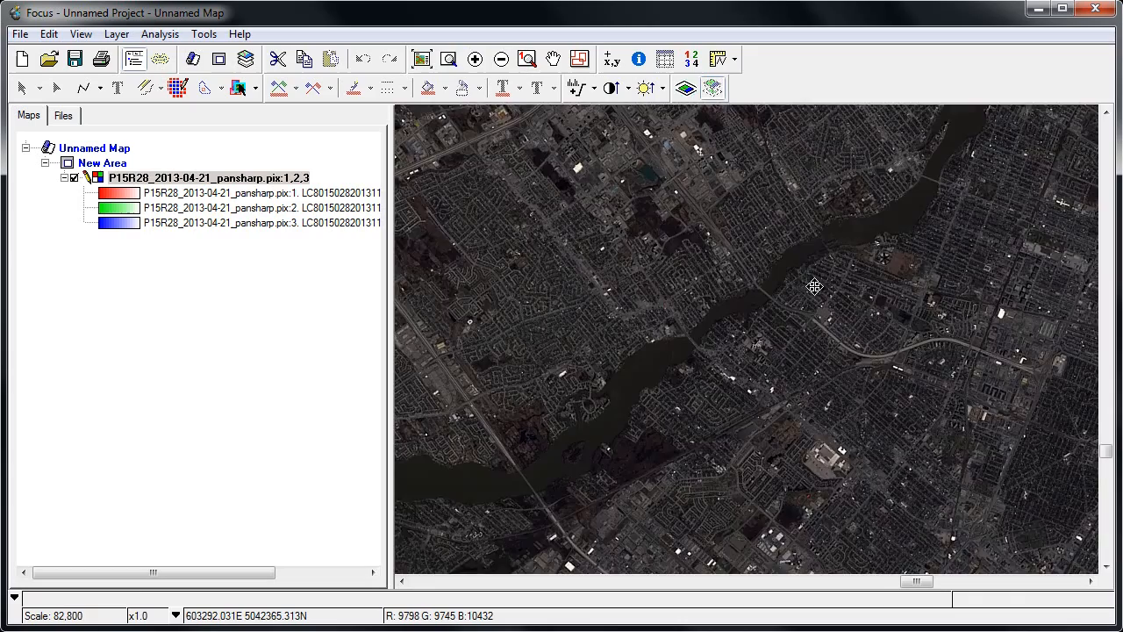
{"action": "left_click_drag", "start_coordinate": [1087, 417], "coordinate": [815, 286]}
{"action": "left_click_drag", "start_coordinate": [718, 374], "coordinate": [855, 258]}
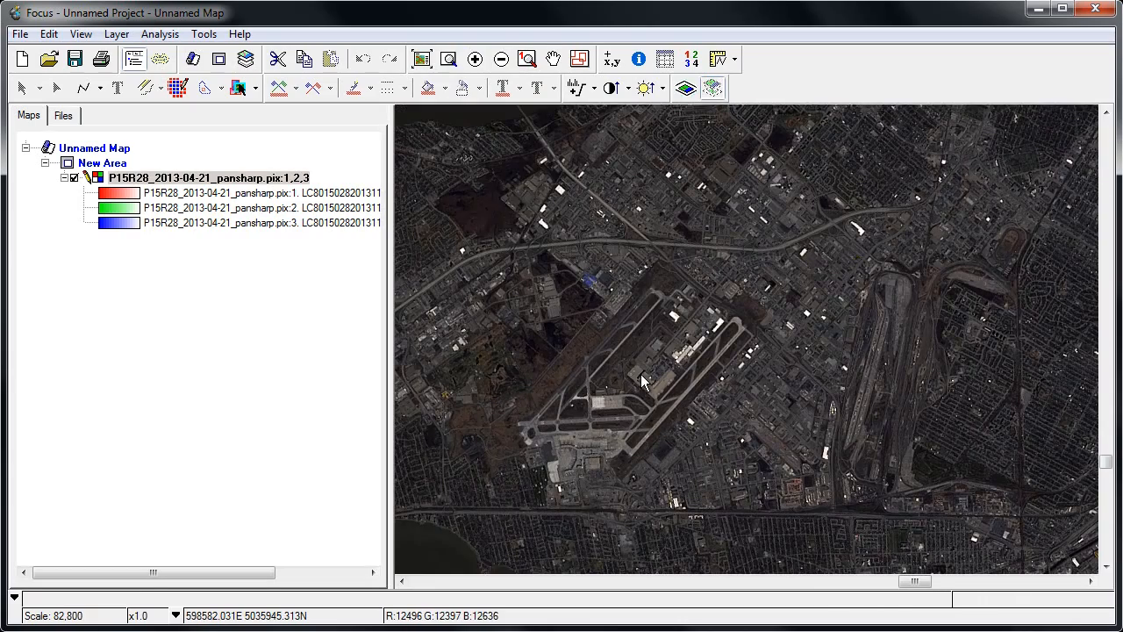
{"action": "left_click", "coordinate": [578, 88]}
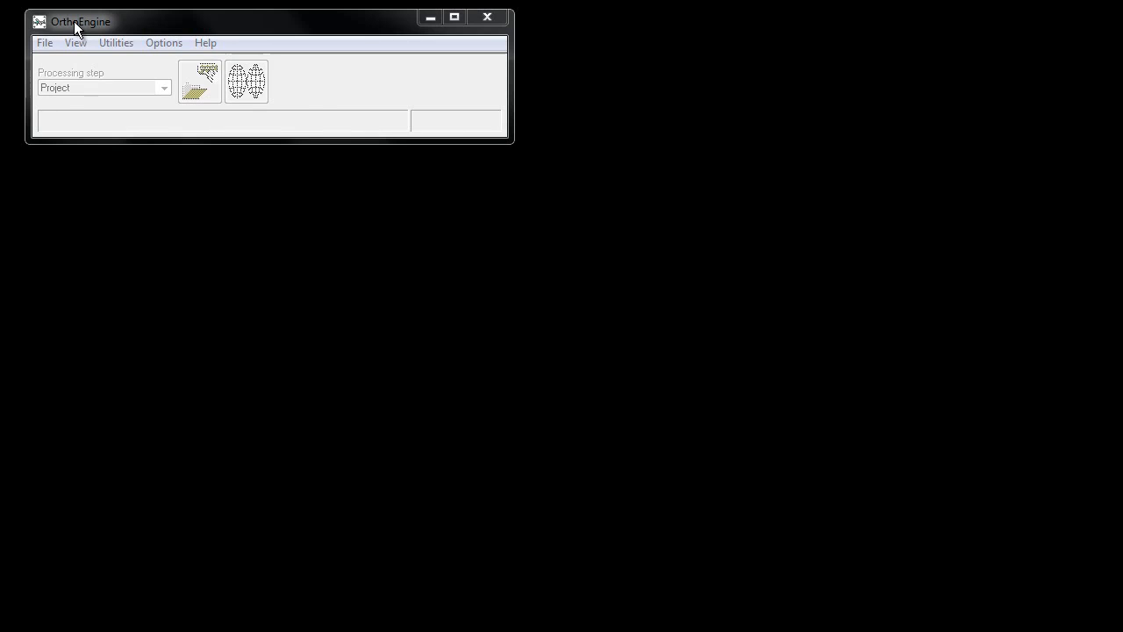
In OrthoEngine, open the Ottawa_region.prj project without recovering it from the backup file.
{"action": "left_click", "coordinate": [44, 41]}
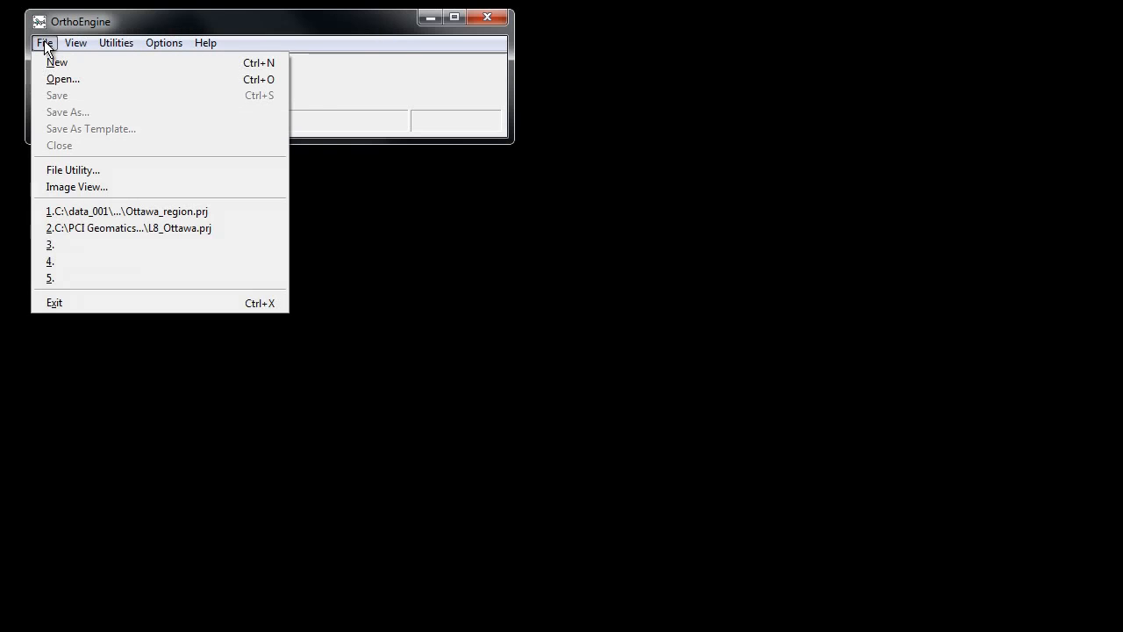
{"action": "left_click", "coordinate": [104, 210]}
{"action": "left_click", "coordinate": [253, 113]}
{"action": "left_click", "coordinate": [290, 113]}
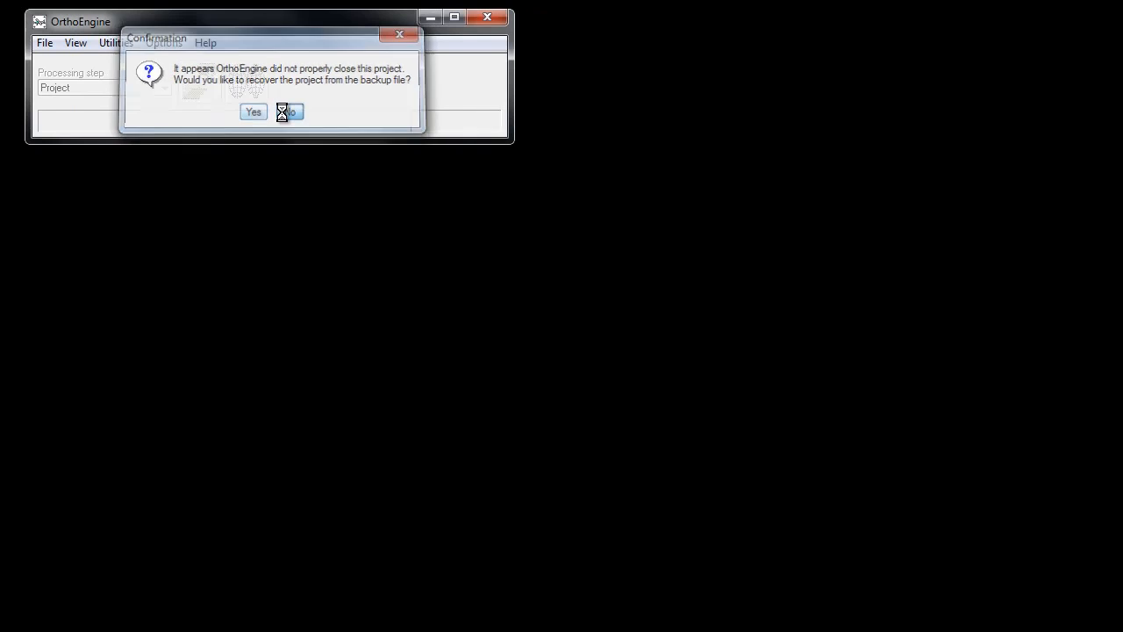
Review the mosaic output projection and pixel spacing of the project and leave the settings without changes.
{"action": "left_click", "coordinate": [126, 88]}
{"action": "left_click", "coordinate": [125, 86]}
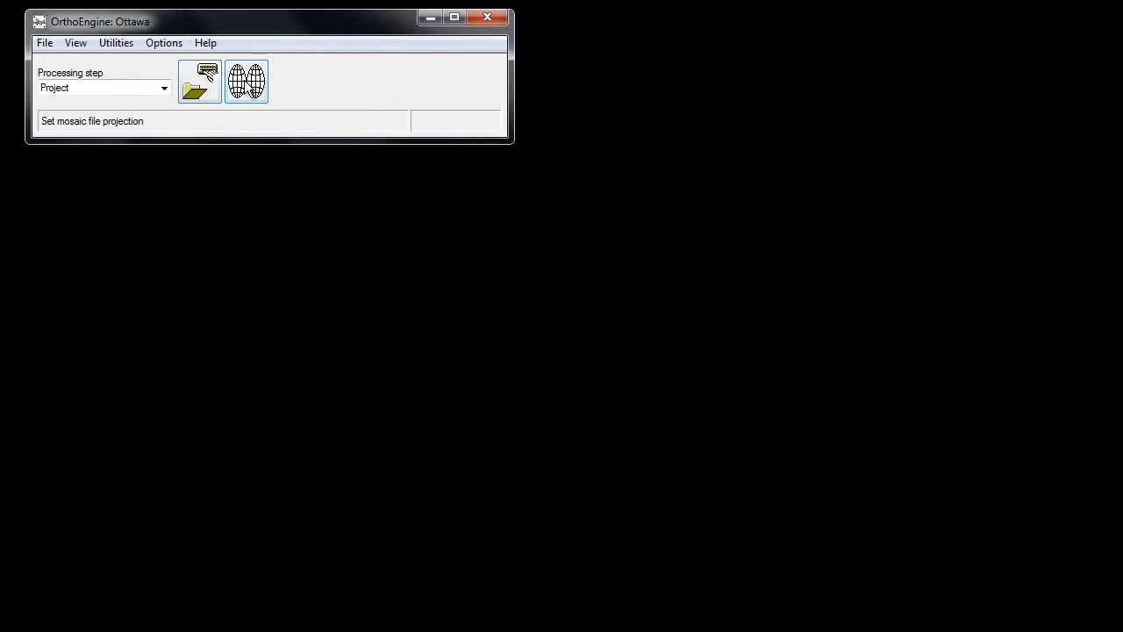
{"action": "left_click", "coordinate": [246, 81]}
{"action": "left_click_drag", "start_coordinate": [583, 343], "coordinate": [213, 161]}
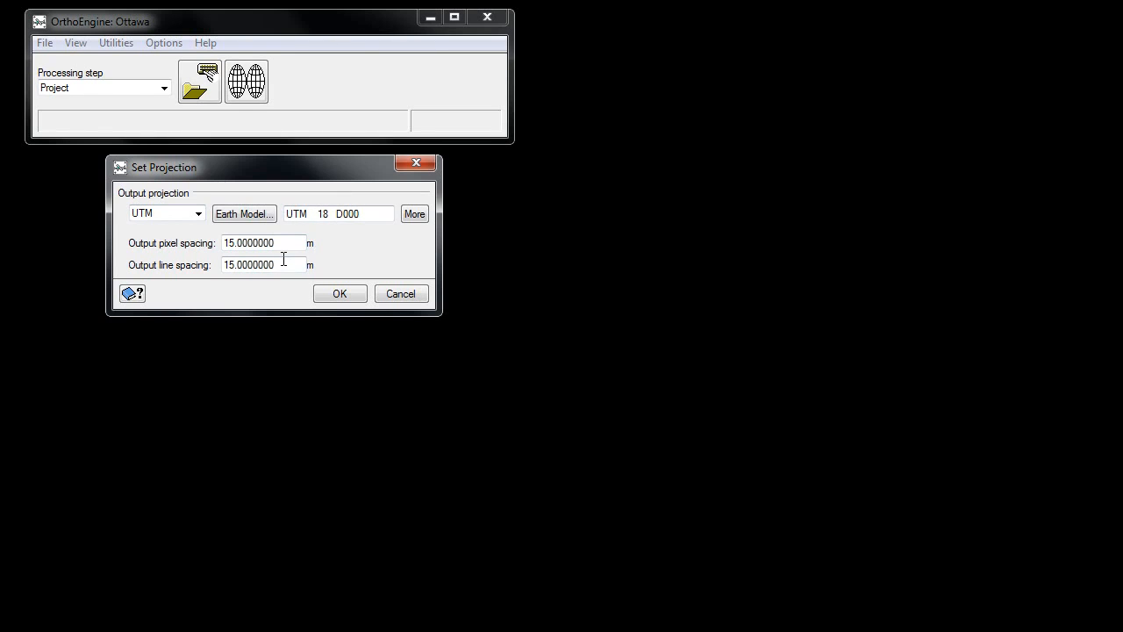
{"action": "left_click", "coordinate": [401, 294]}
Go to the Image Input processing step and review the file paths of the pan-sharpened images in the project.
{"action": "left_click", "coordinate": [44, 81]}
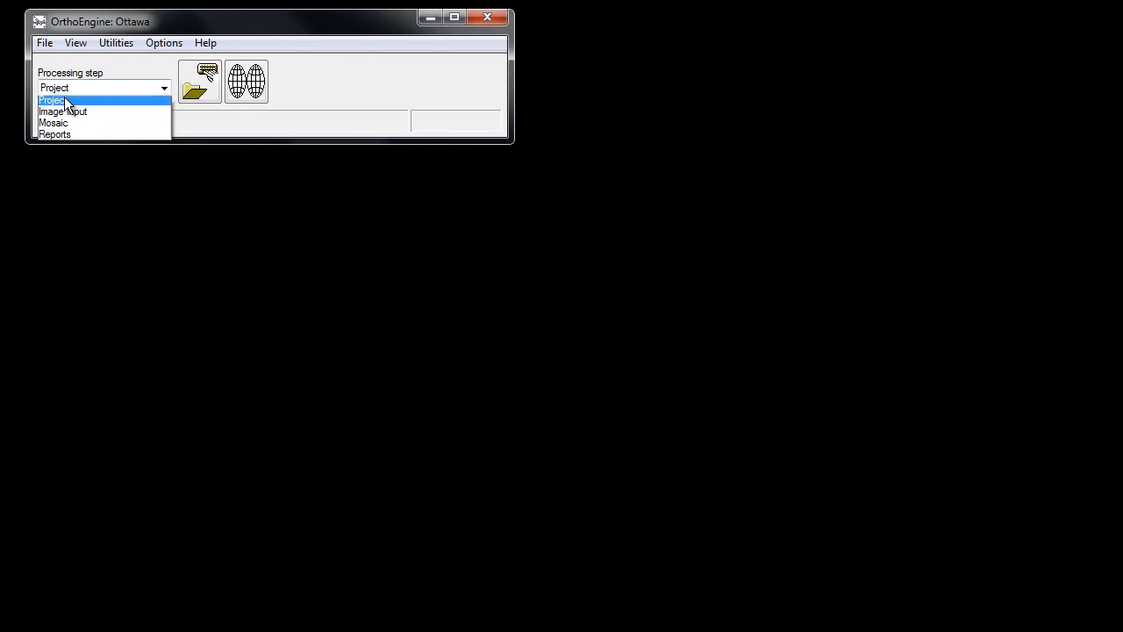
{"action": "left_click", "coordinate": [70, 111]}
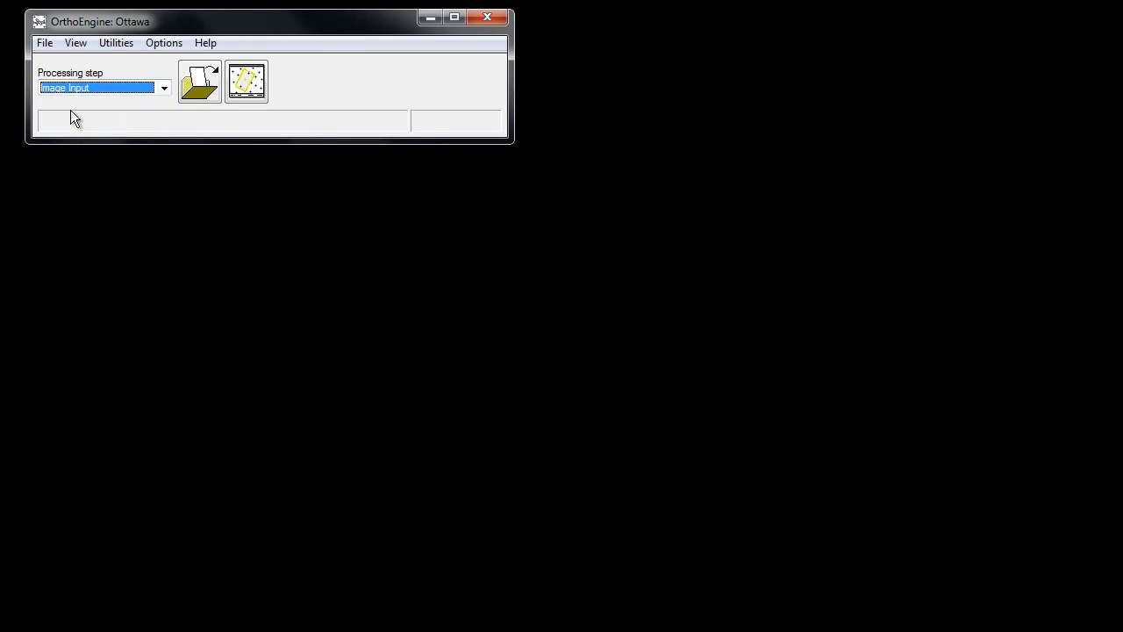
{"action": "left_click", "coordinate": [196, 79]}
{"action": "left_click_drag", "start_coordinate": [583, 300], "coordinate": [246, 181]}
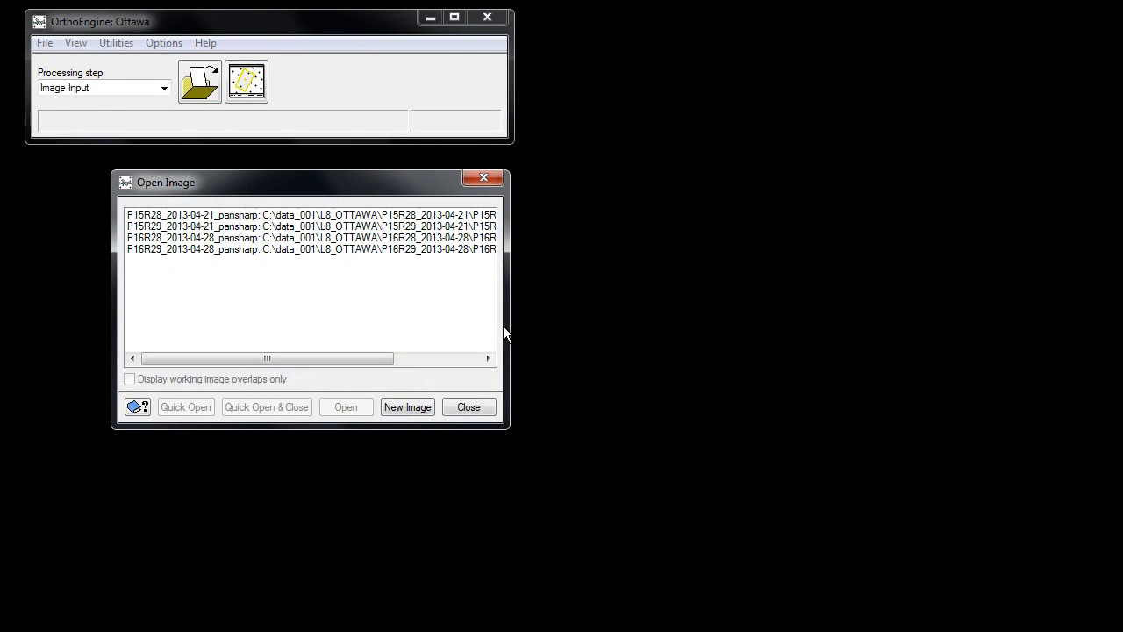
{"action": "left_click_drag", "start_coordinate": [388, 358], "coordinate": [474, 368]}
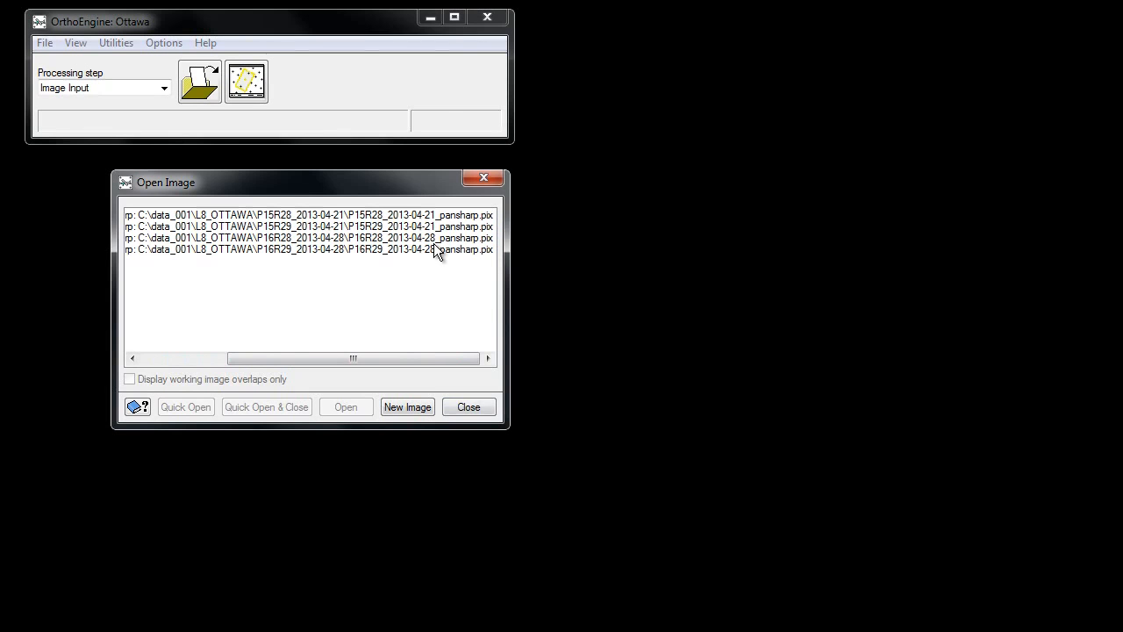
{"action": "left_click", "coordinate": [459, 410]}
View the project overview with the images displayed as footprints to examine their overlap, and close it.
{"action": "left_click", "coordinate": [237, 92]}
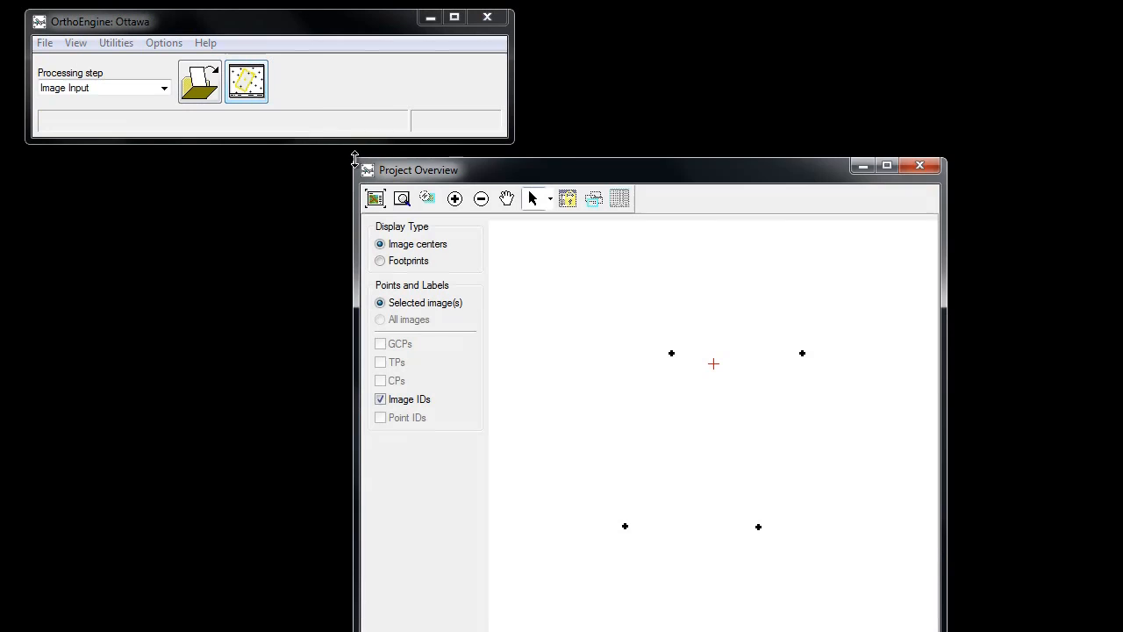
{"action": "left_click_drag", "start_coordinate": [483, 169], "coordinate": [343, 33]}
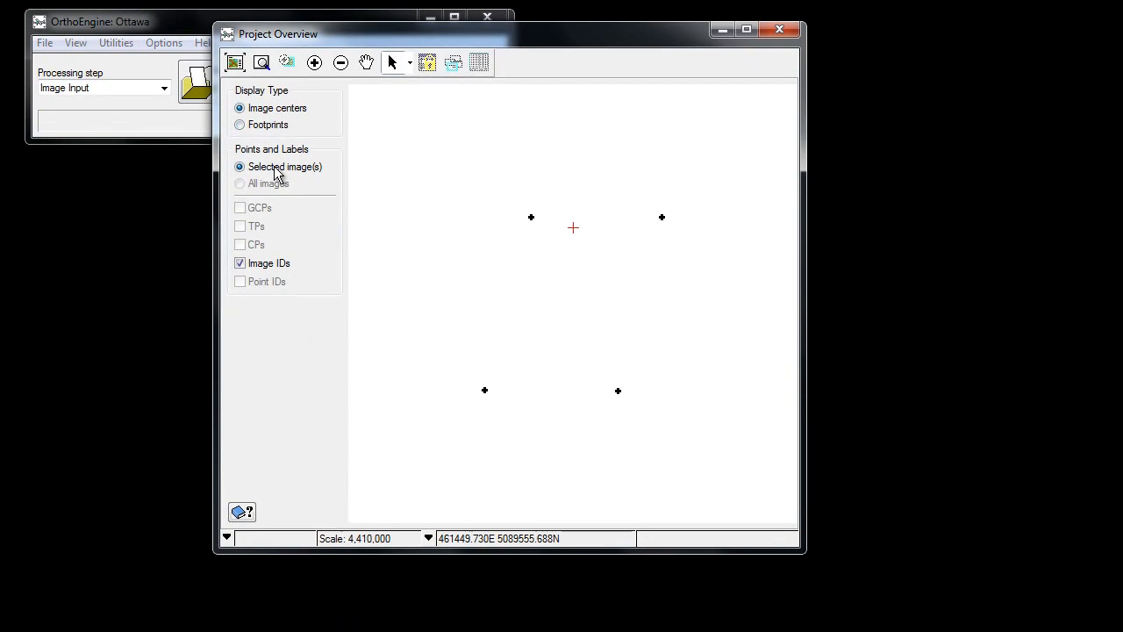
{"action": "left_click", "coordinate": [269, 127]}
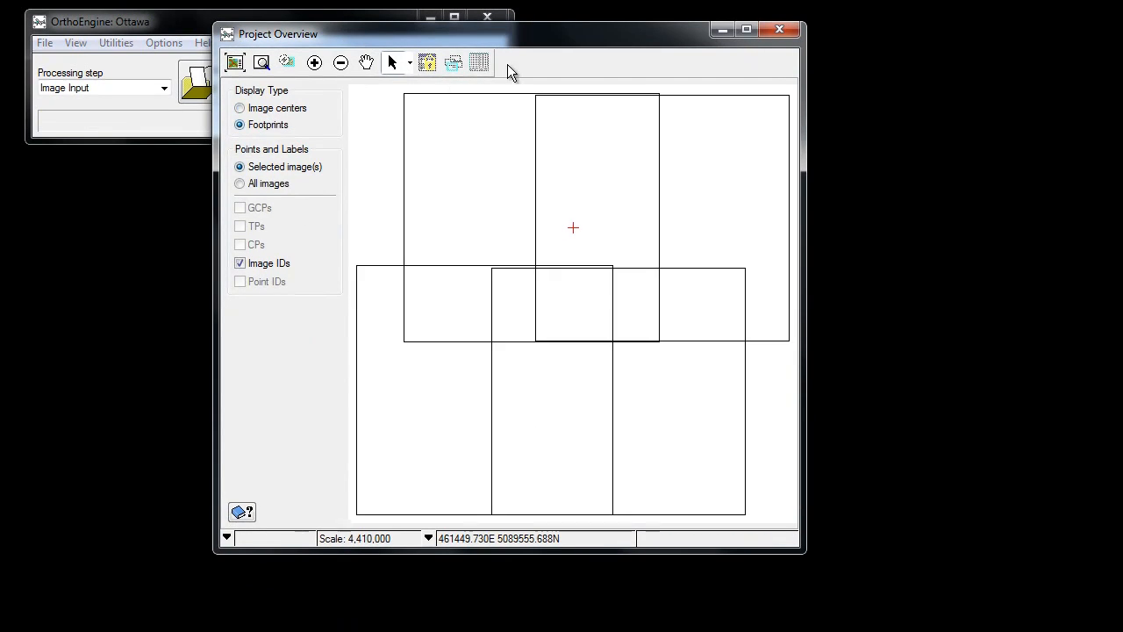
{"action": "left_click", "coordinate": [780, 30]}
Go to the Mosaic processing step and open the Automatic Mosaicking settings so that all options are in view.
{"action": "left_click", "coordinate": [127, 90]}
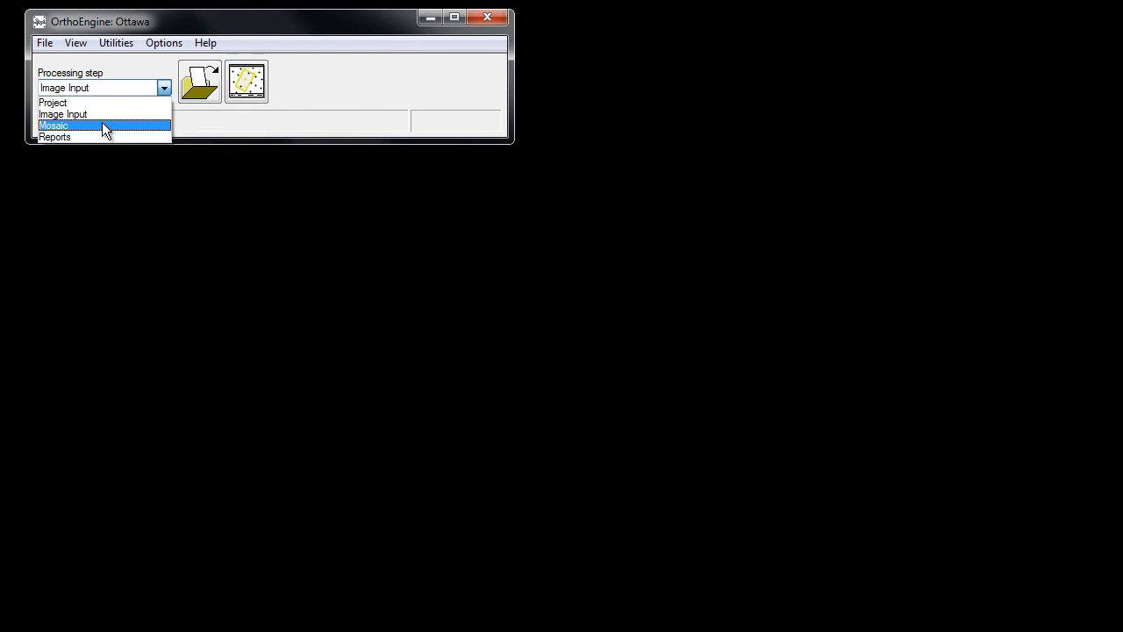
{"action": "left_click", "coordinate": [103, 124]}
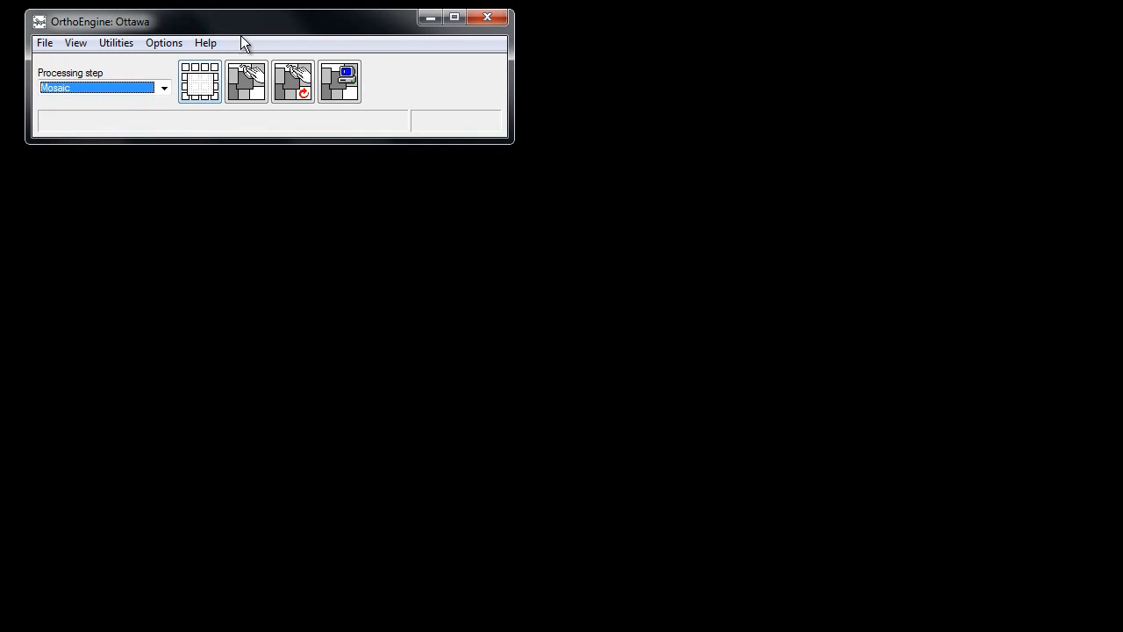
{"action": "left_click_drag", "start_coordinate": [246, 19], "coordinate": [231, 23]}
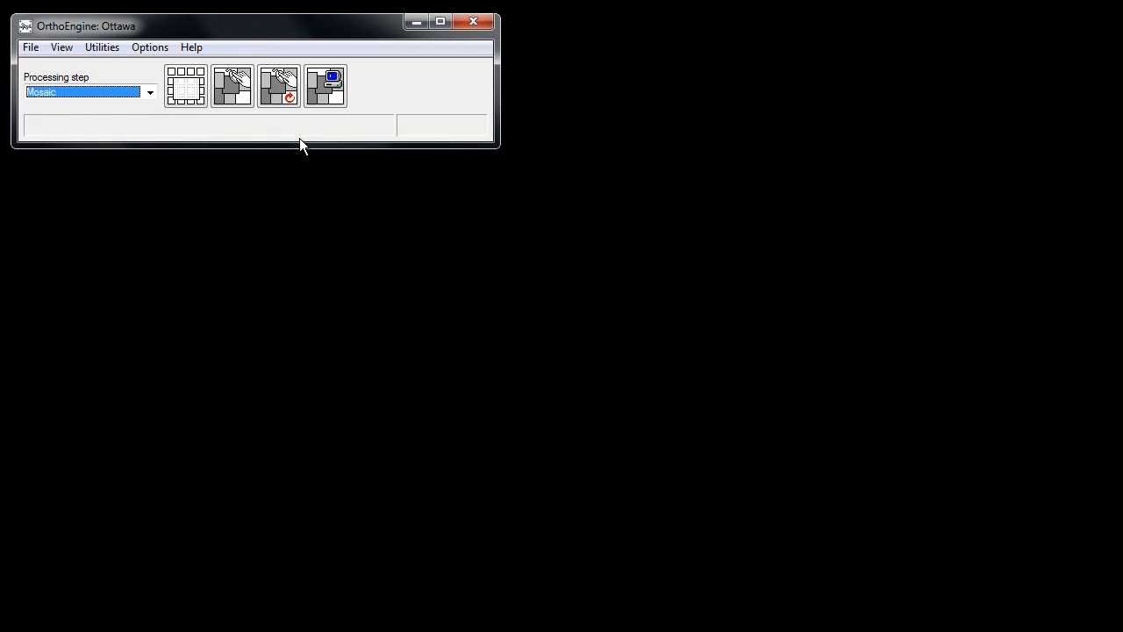
{"action": "left_click", "coordinate": [330, 88]}
{"action": "left_click_drag", "start_coordinate": [529, 111], "coordinate": [401, 41]}
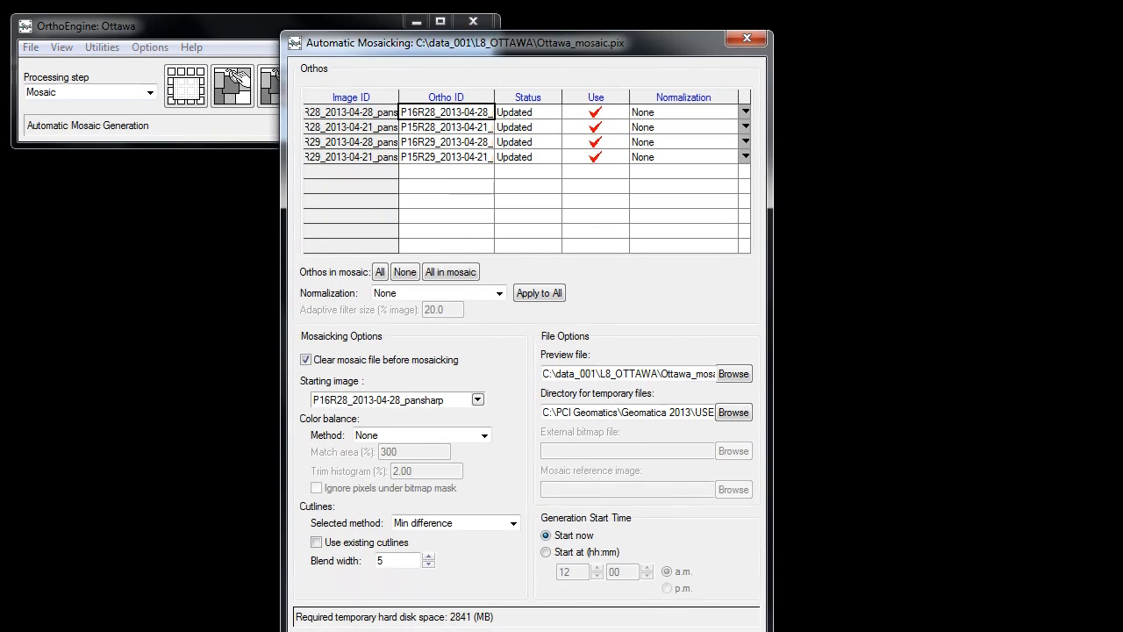
{"action": "left_click_drag", "start_coordinate": [478, 43], "coordinate": [478, 1]}
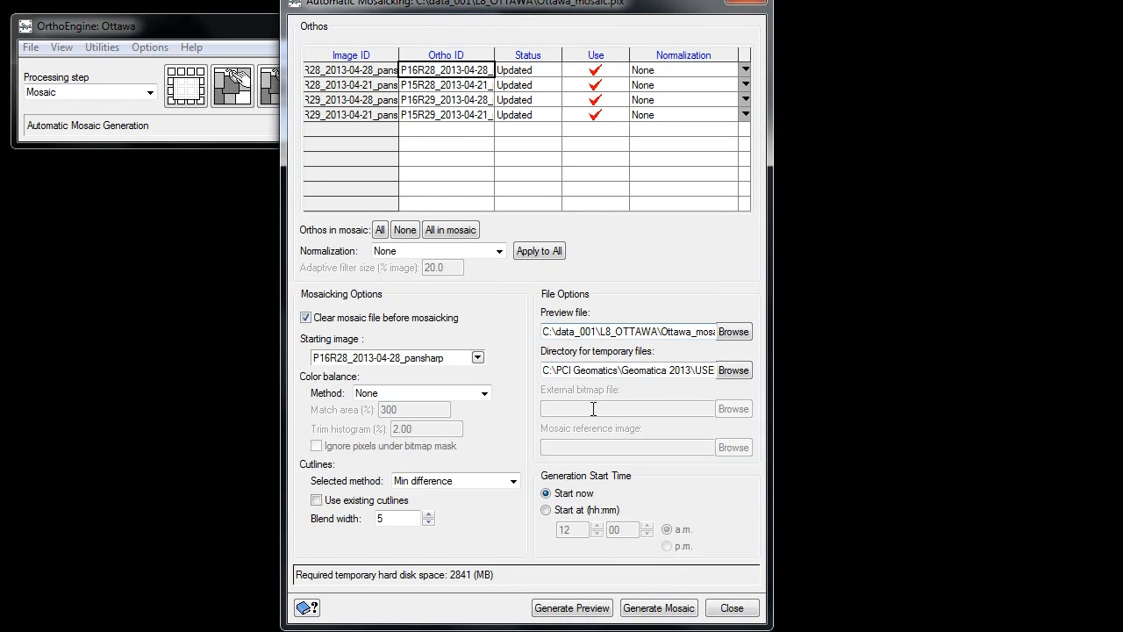
Generate the preview of the Ottawa mosaic, examine the cutlines between the pan-sharpened images, and close the preview.
{"action": "left_click", "coordinate": [585, 611]}
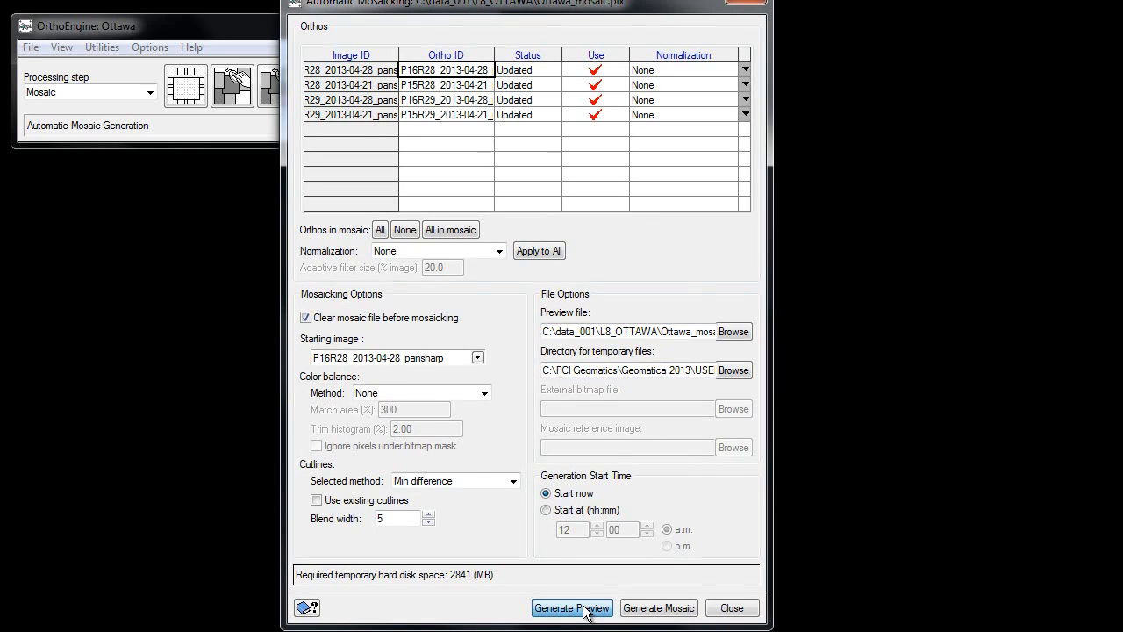
{"action": "left_click", "coordinate": [572, 608]}
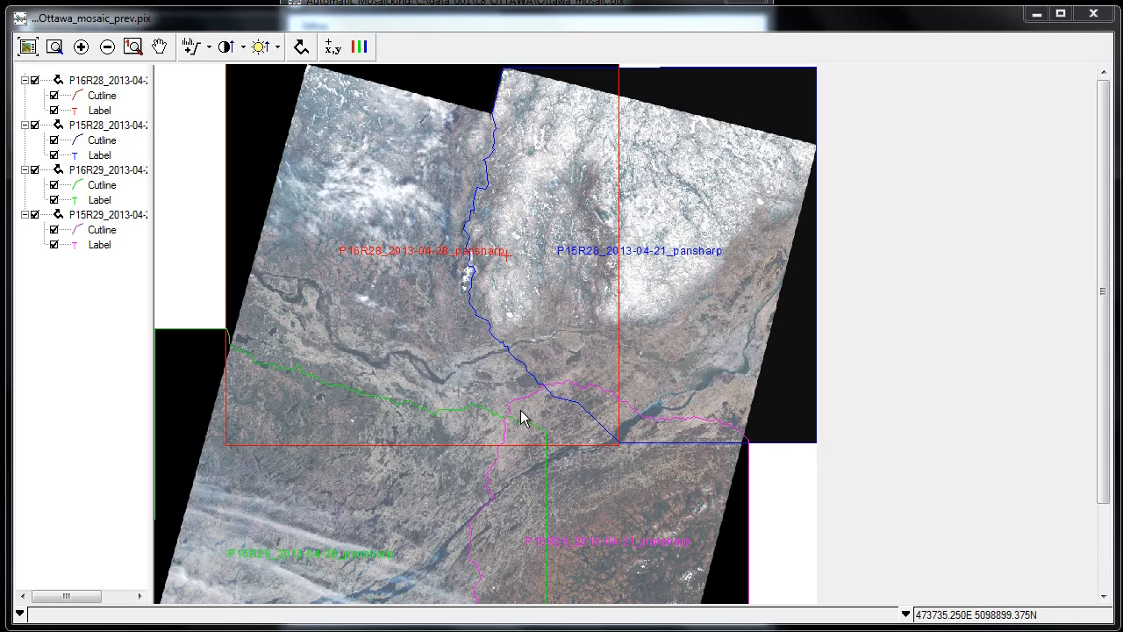
{"action": "left_click_drag", "start_coordinate": [1105, 319], "coordinate": [1098, 409]}
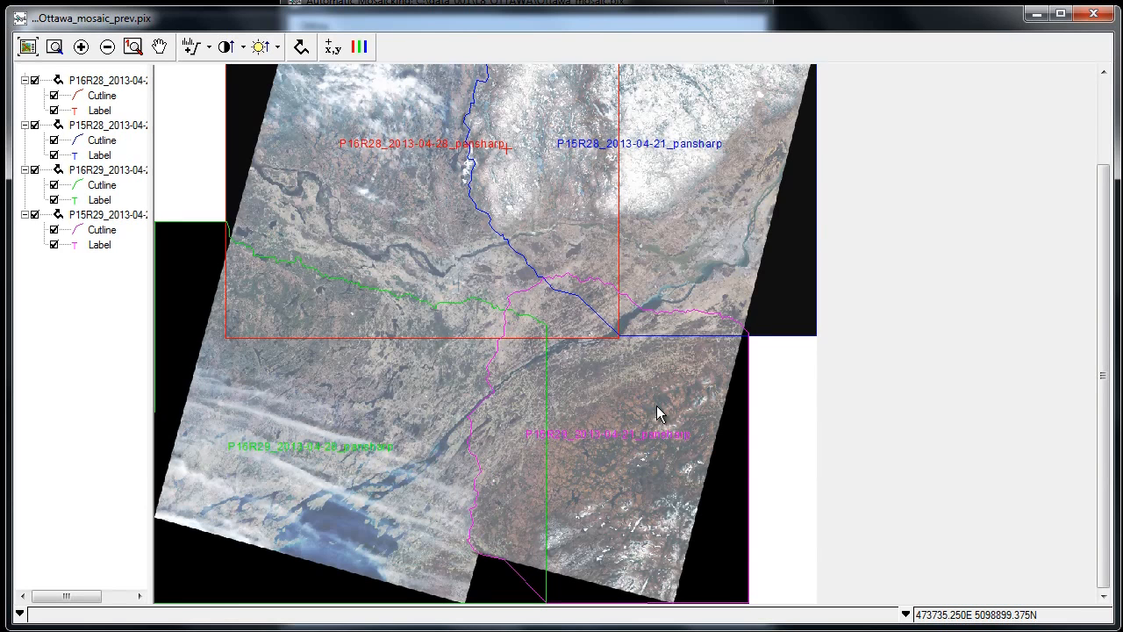
{"action": "left_click_drag", "start_coordinate": [1108, 337], "coordinate": [1105, 258]}
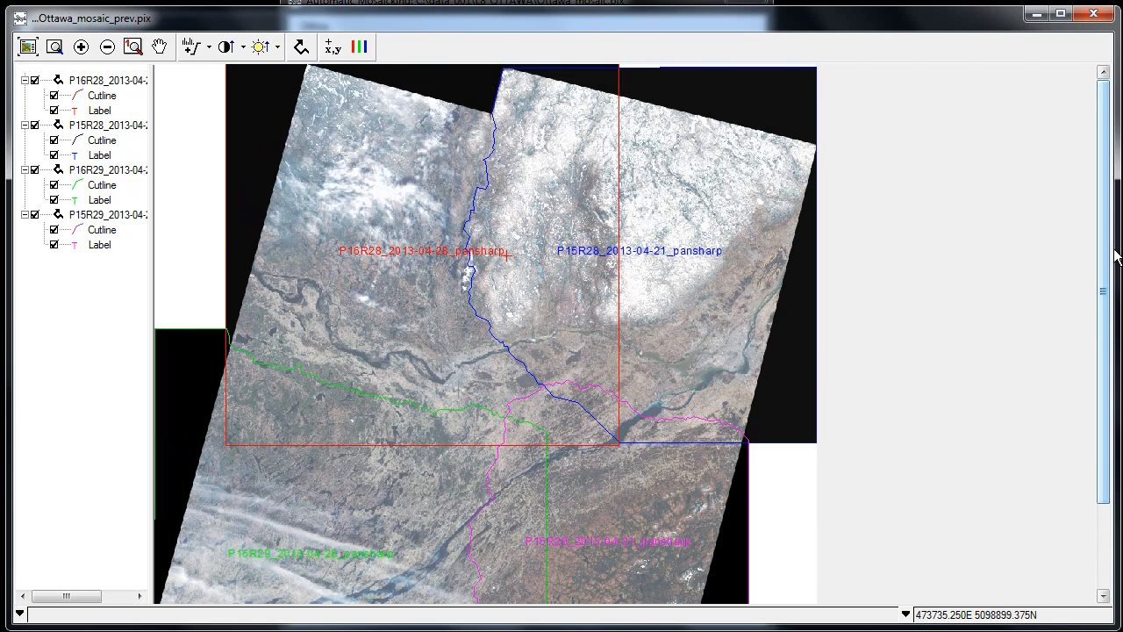
{"action": "left_click", "coordinate": [1093, 14]}
Generate the full Ottawa_mosaic.pix mosaic with the current mosaicking settings.
{"action": "left_click_drag", "start_coordinate": [455, 7], "coordinate": [397, 7]}
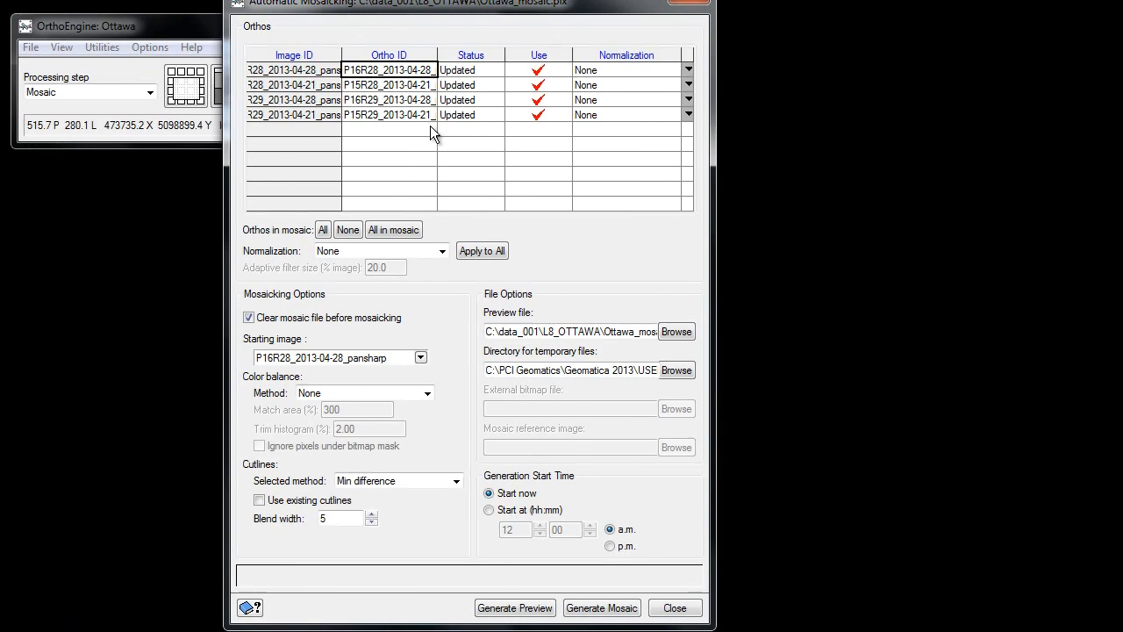
{"action": "left_click", "coordinate": [597, 608]}
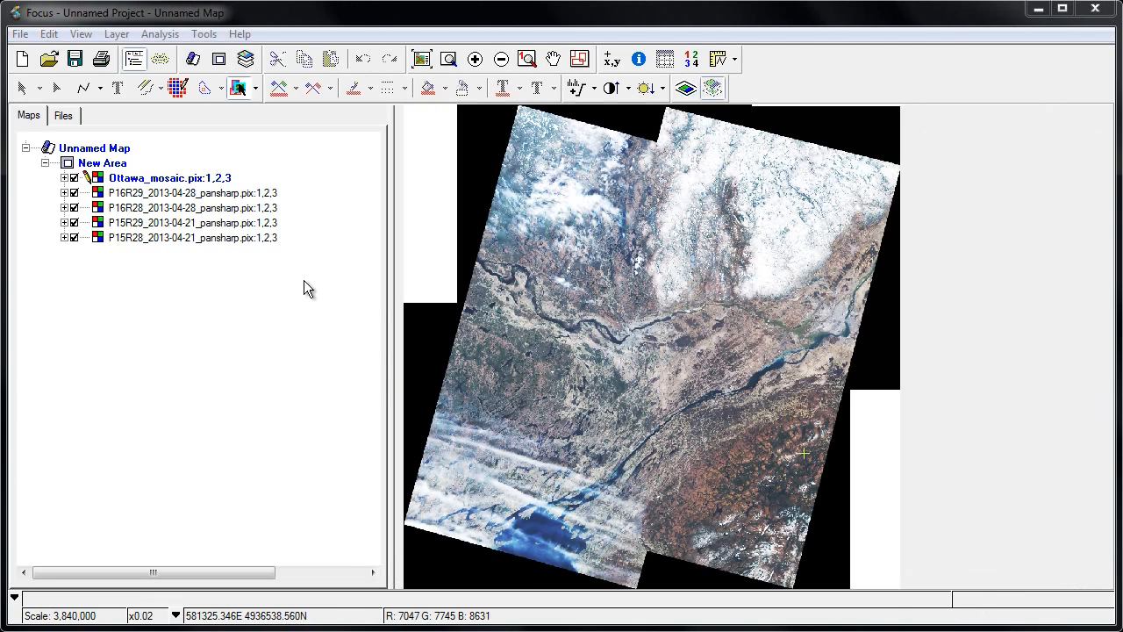
In Focus, toggle the Ottawa_mosaic.pix layer to compare it with the source scenes and inspect the Ottawa area at 1:1 resolution.
{"action": "left_click", "coordinate": [74, 178]}
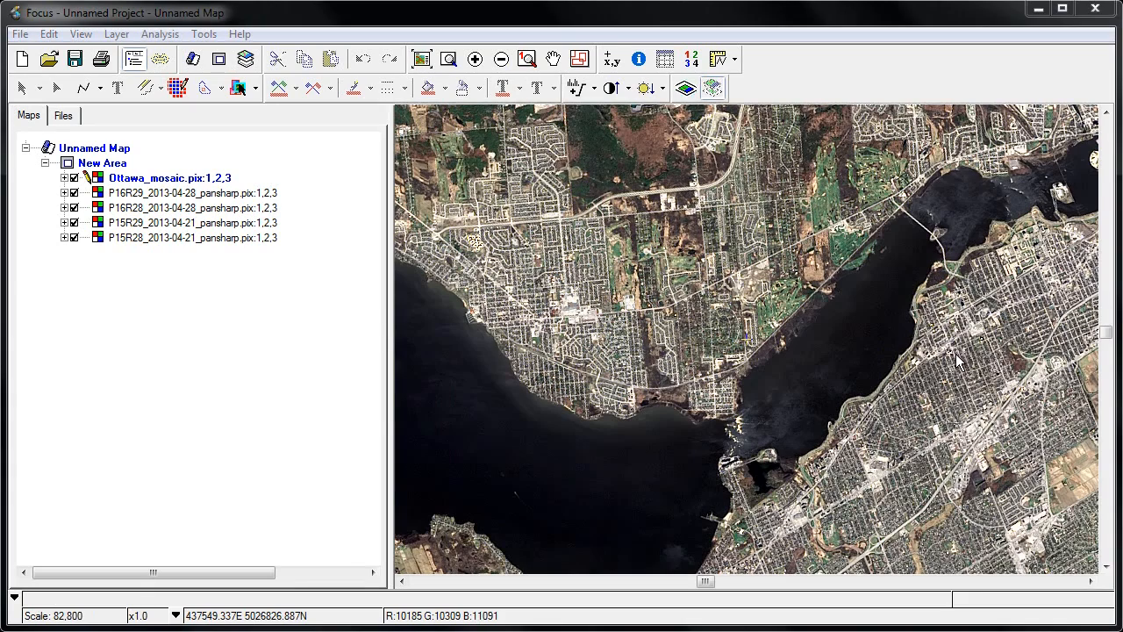
{"action": "left_click_drag", "start_coordinate": [956, 360], "coordinate": [611, 427]}
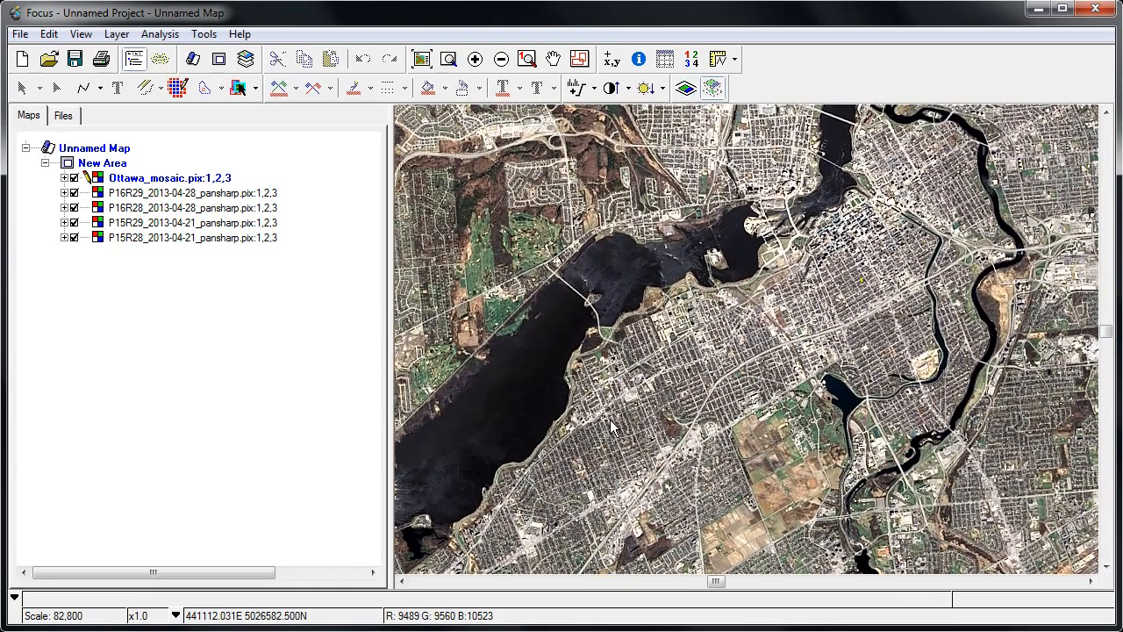